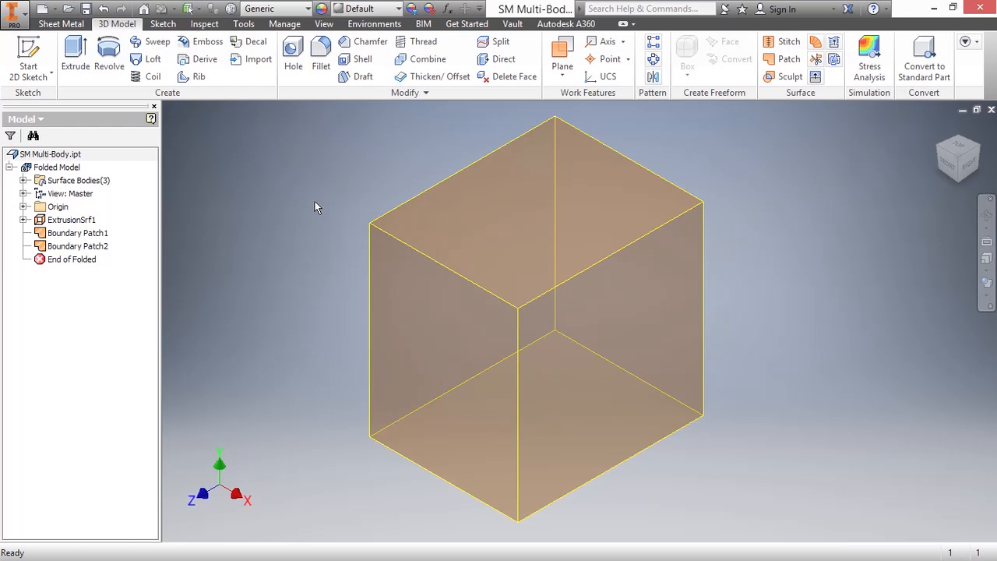
click(105, 246)
click(298, 314)
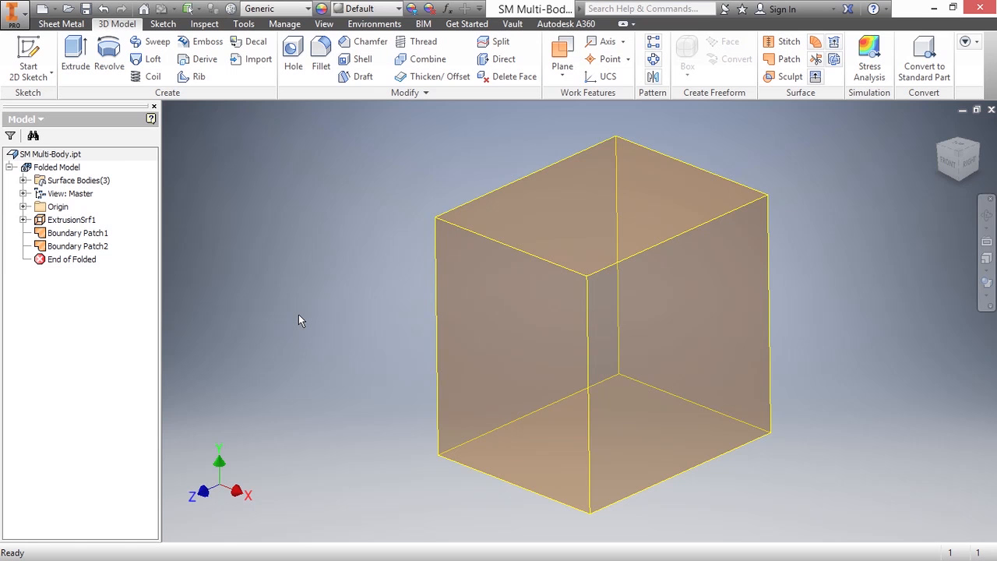
Create a sketch on the front side of the surface box, project its four boundary edges, and finish the sketch
click(51, 61)
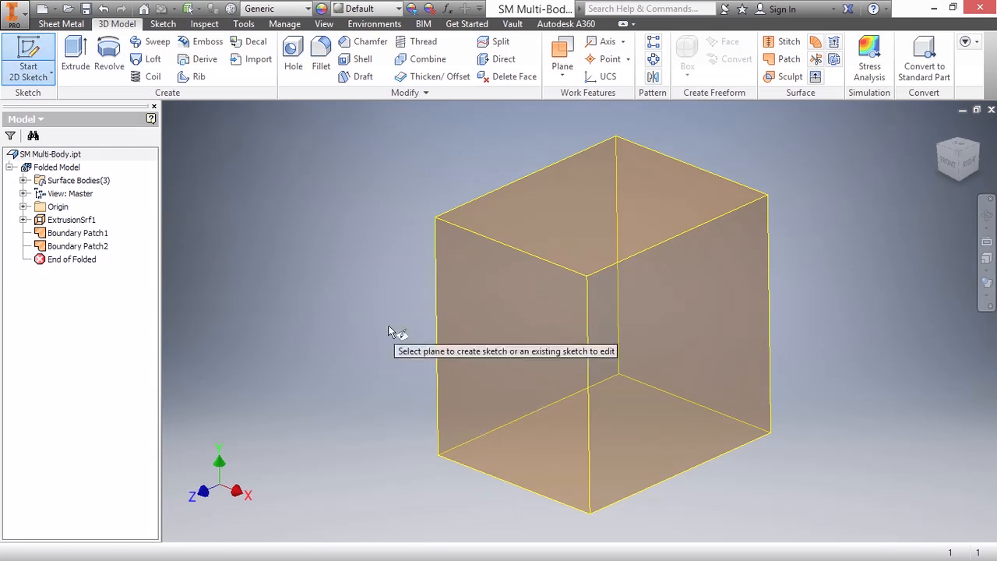
click(498, 327)
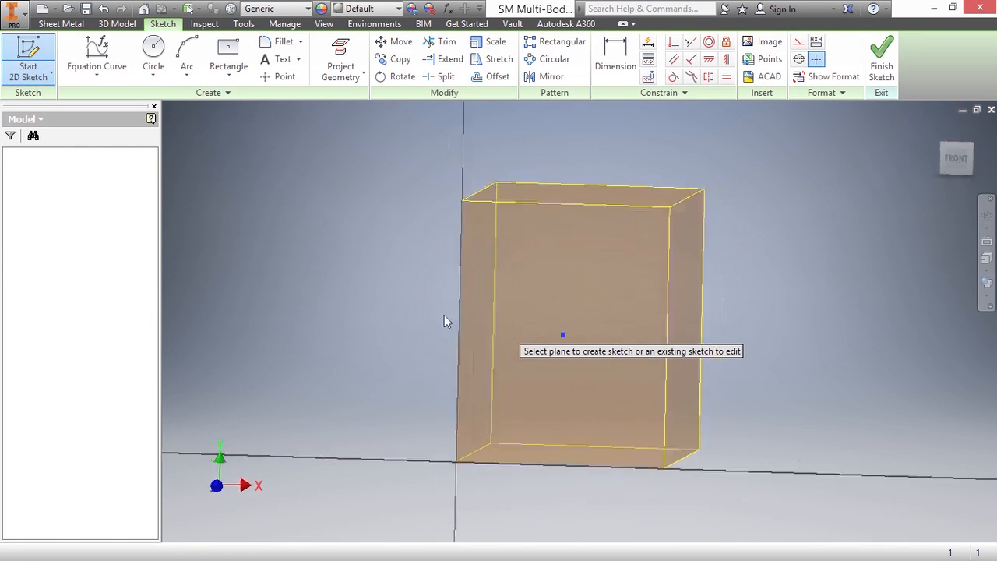
click(59, 24)
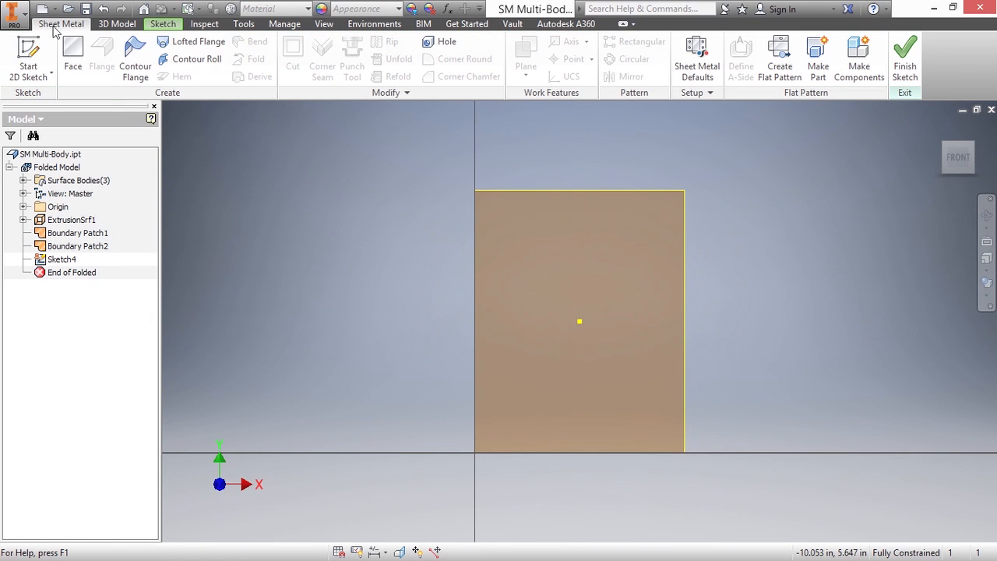
click(70, 56)
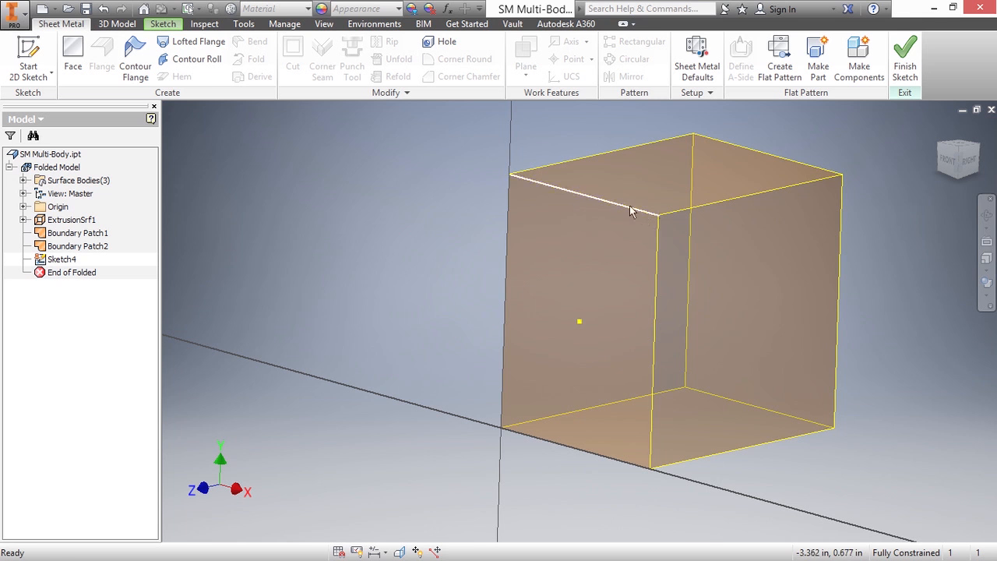
click(160, 23)
click(340, 61)
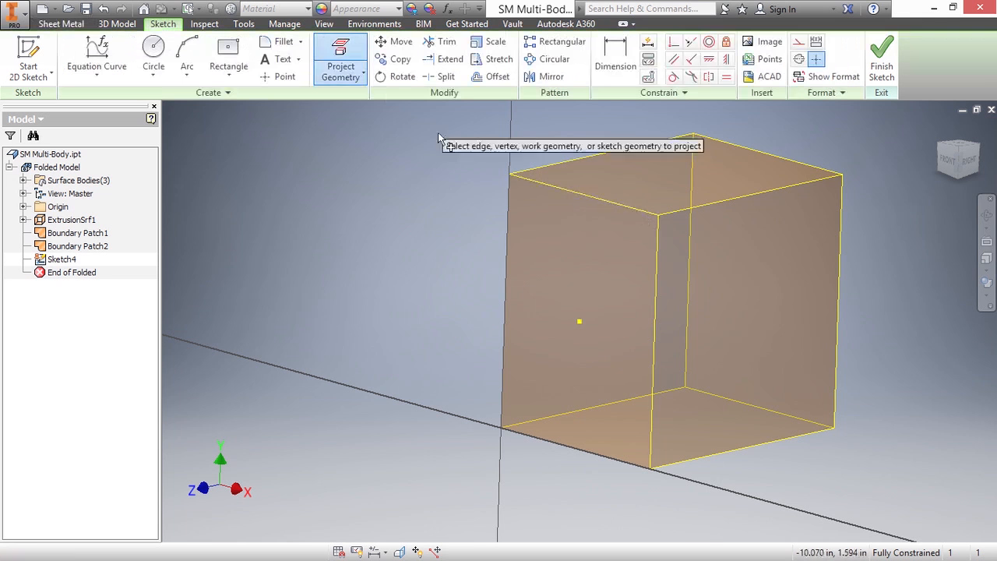
click(509, 182)
click(527, 179)
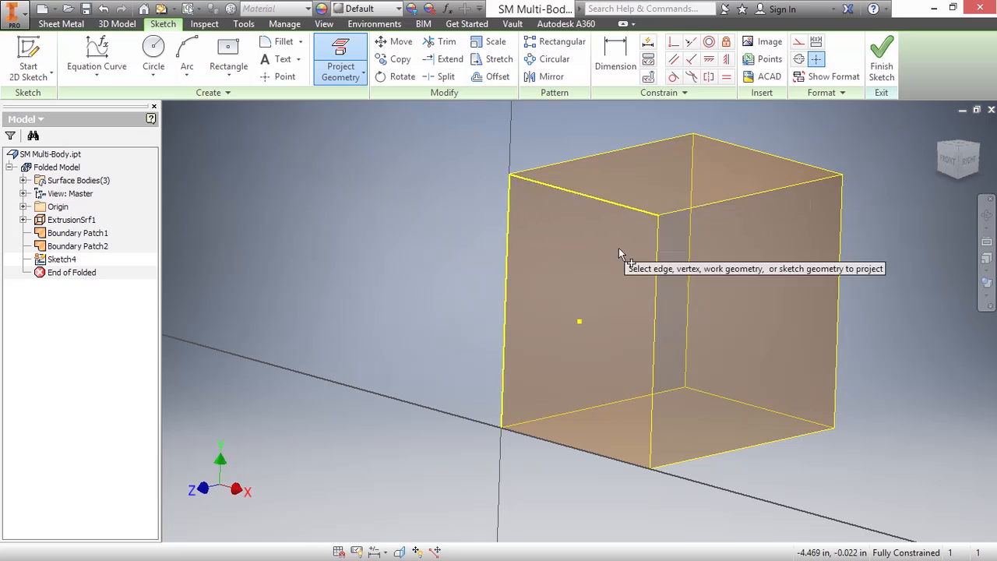
click(658, 245)
click(558, 443)
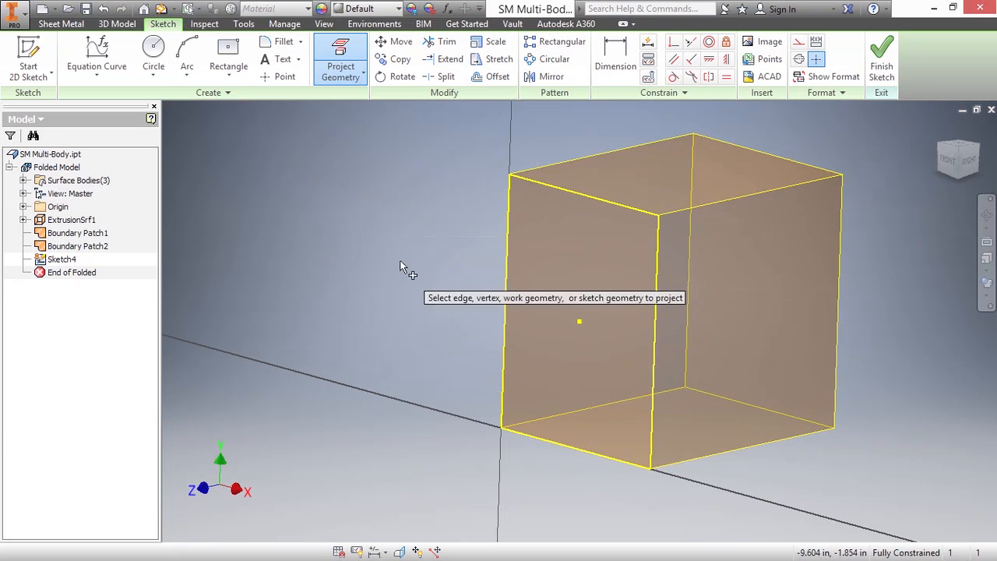
right_click(372, 202)
click(377, 237)
Create a sheet metal Face from the front sketch profile, with its thickness offset outward from the box
right_click(380, 195)
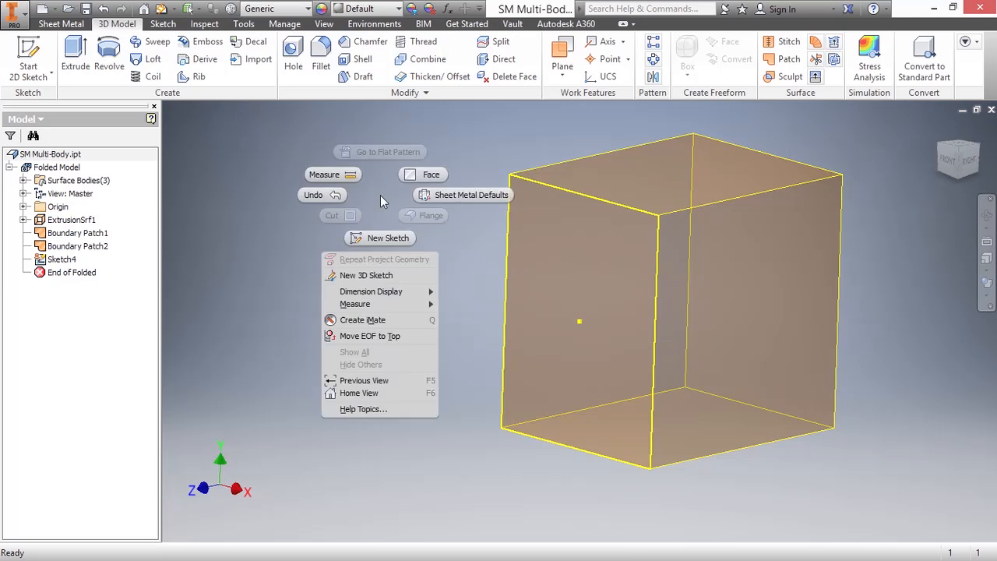
click(424, 175)
shift+middle_drag(570, 326, 586, 262)
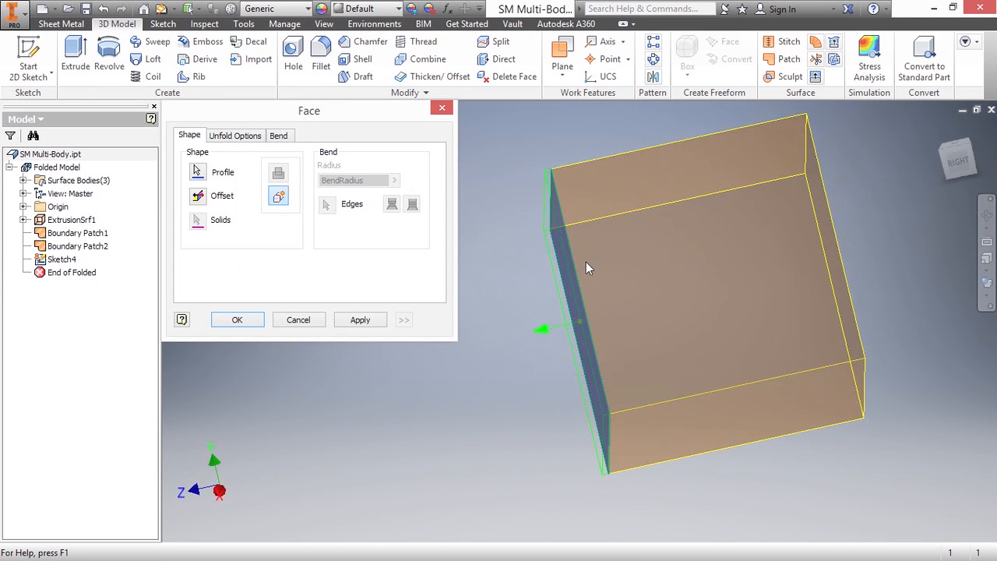
key(F6)
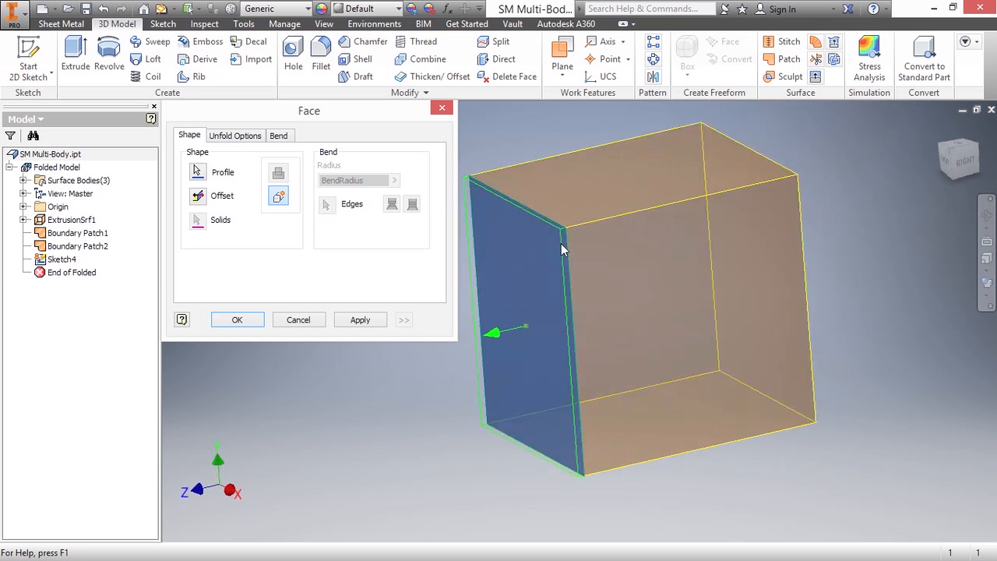
click(237, 321)
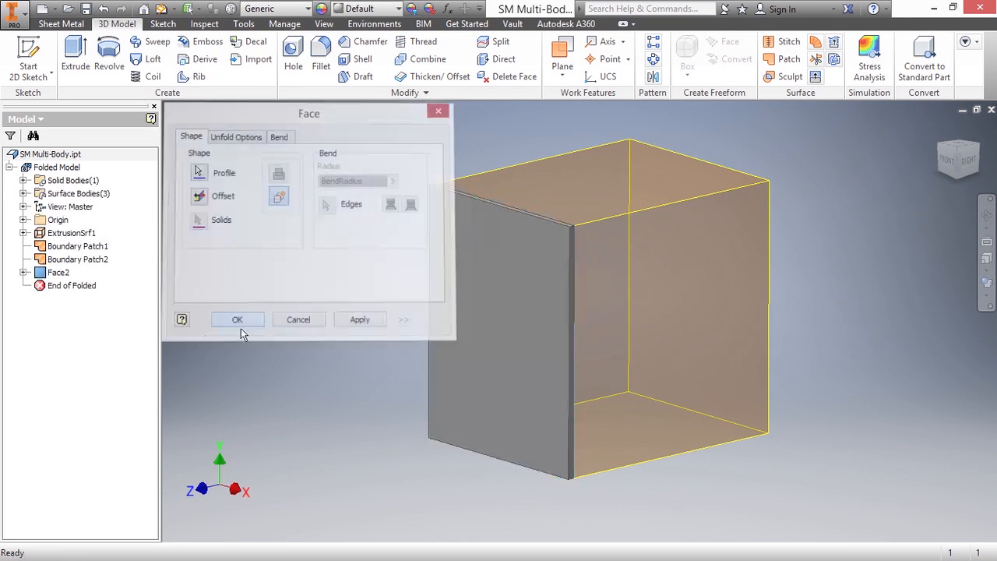
Create a sketch on the right side of the surface box, project its four boundary edges, and finish the sketch
key(F5)
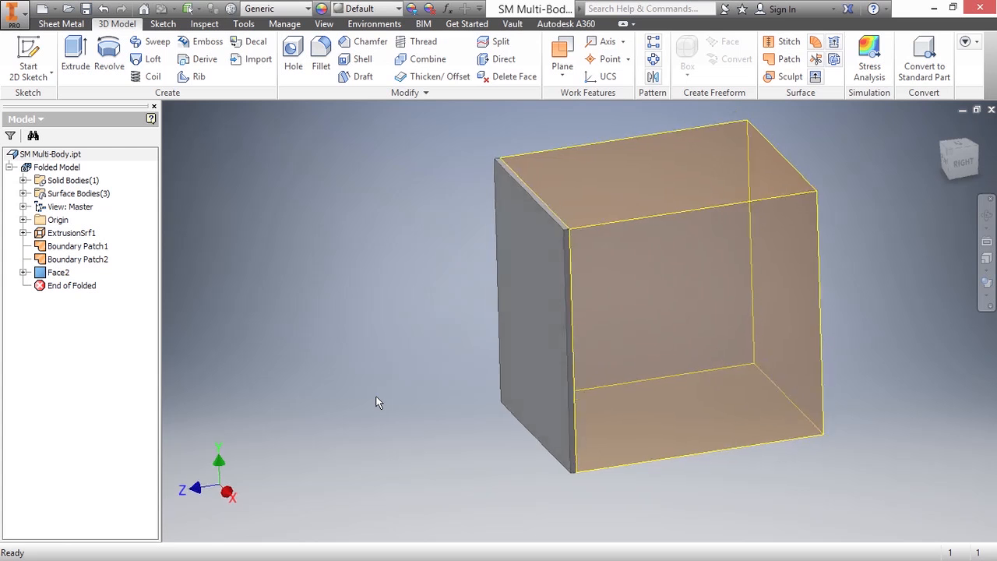
click(28, 56)
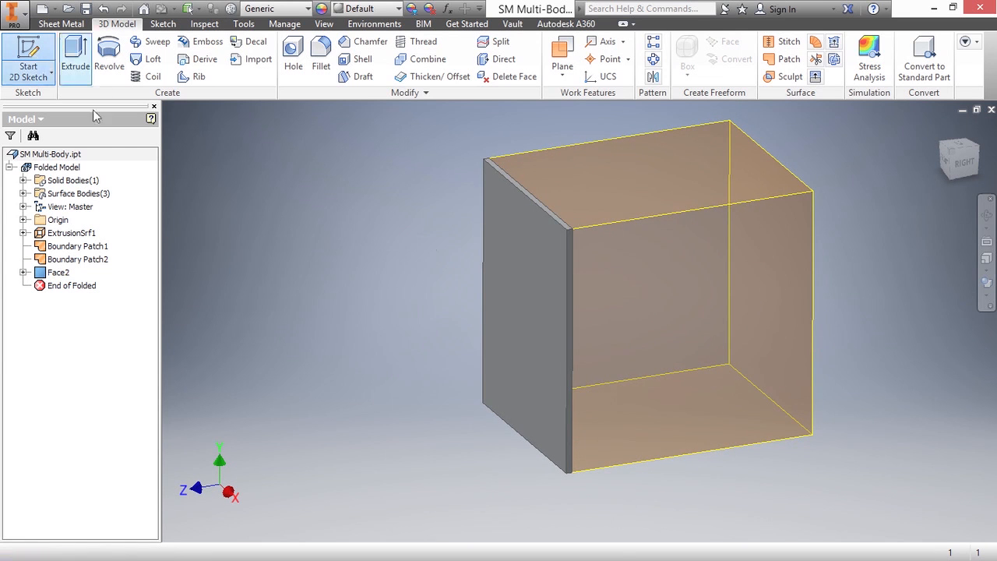
click(680, 300)
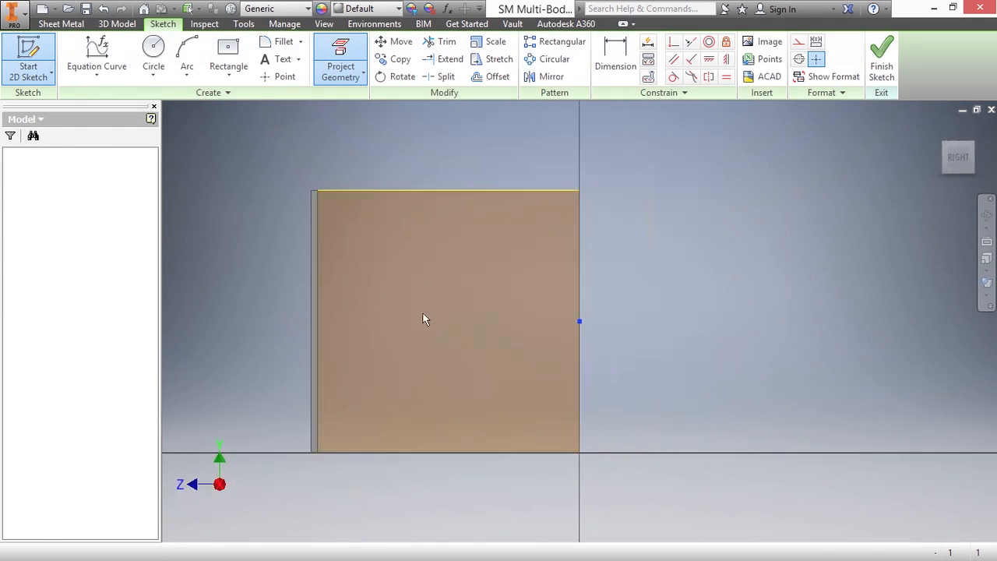
key(F5)
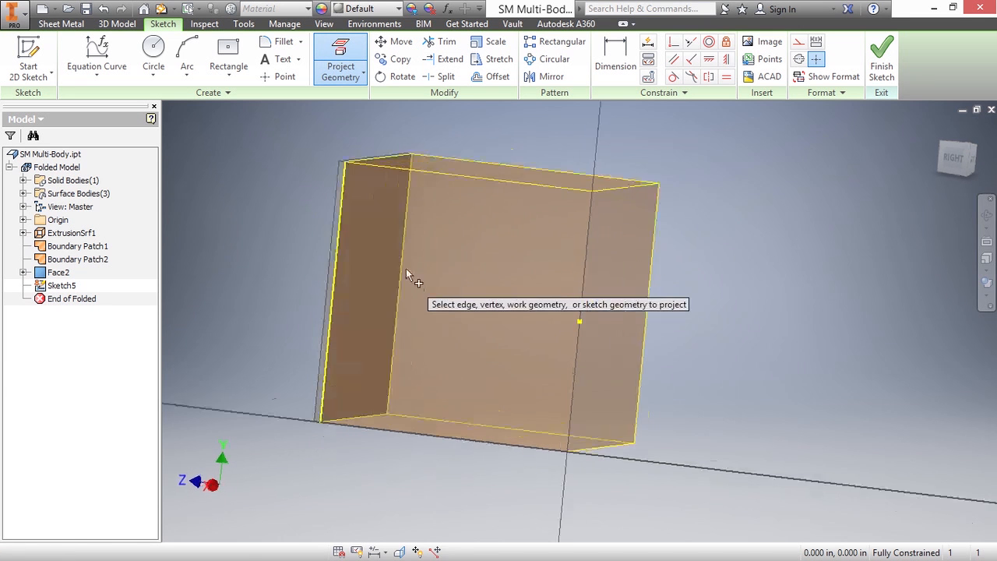
click(594, 234)
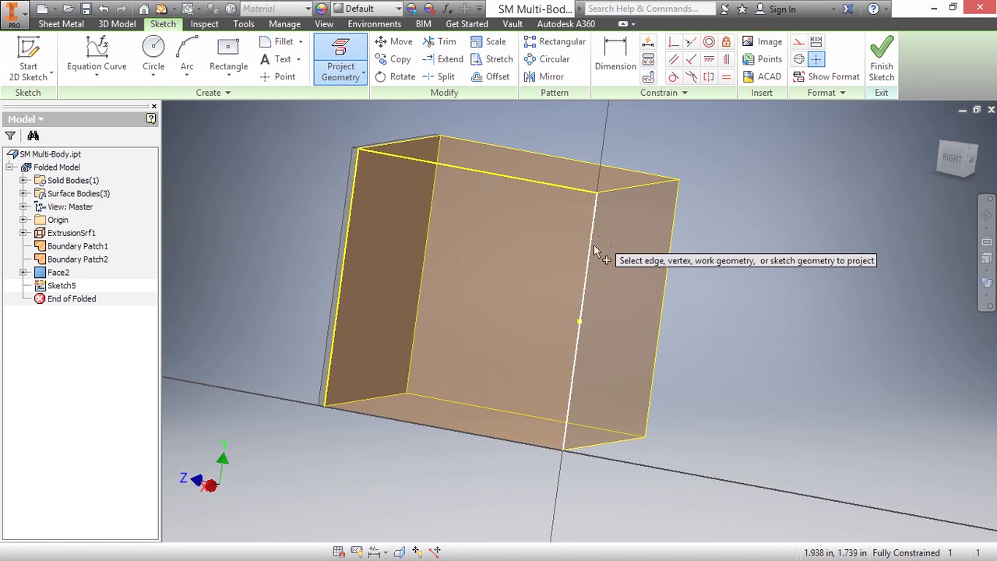
click(387, 416)
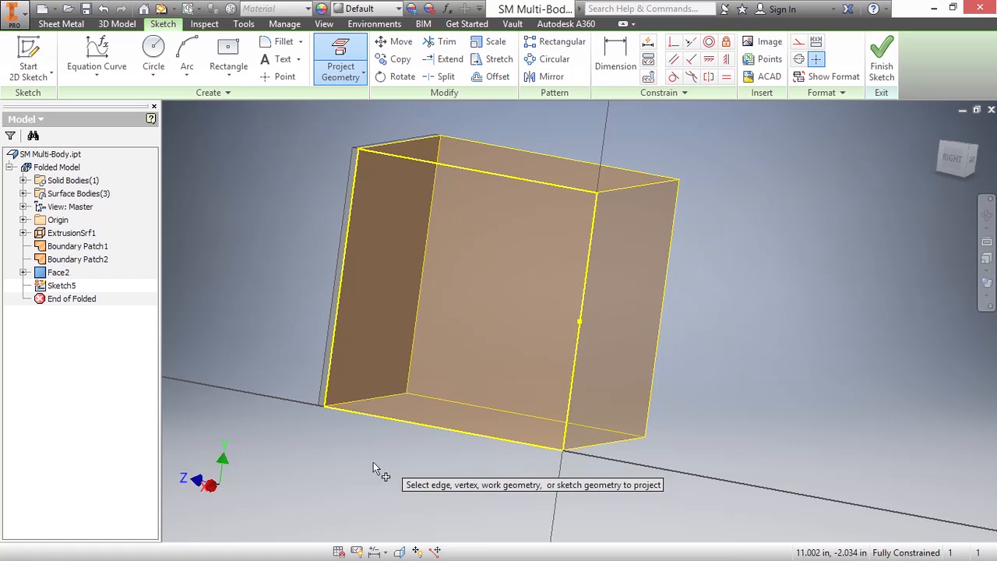
right_click(270, 212)
click(272, 257)
Create a sheet metal Face from the right-side profile, offset outward and joined to the front panel with the BendRadius bend
right_click(271, 155)
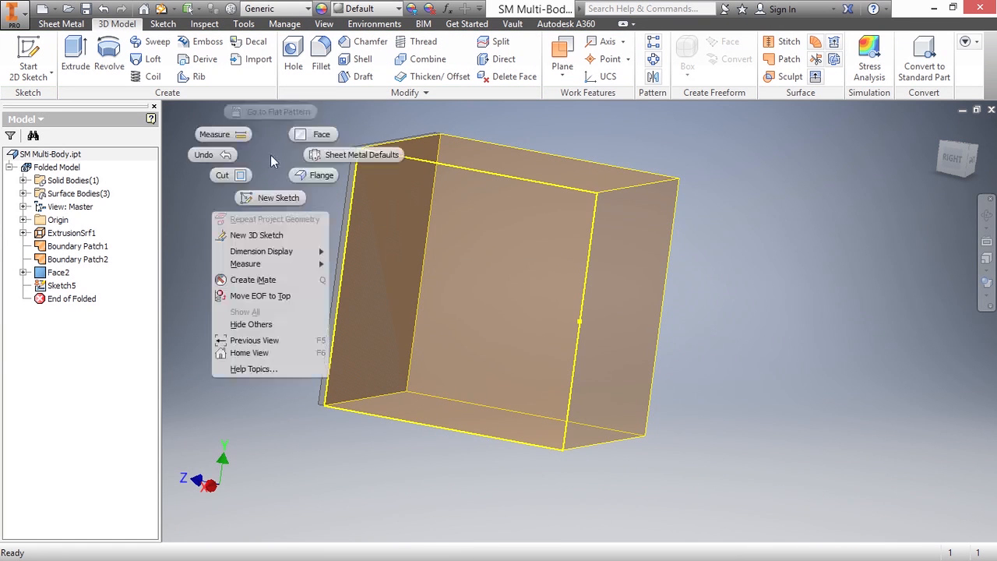
click(296, 129)
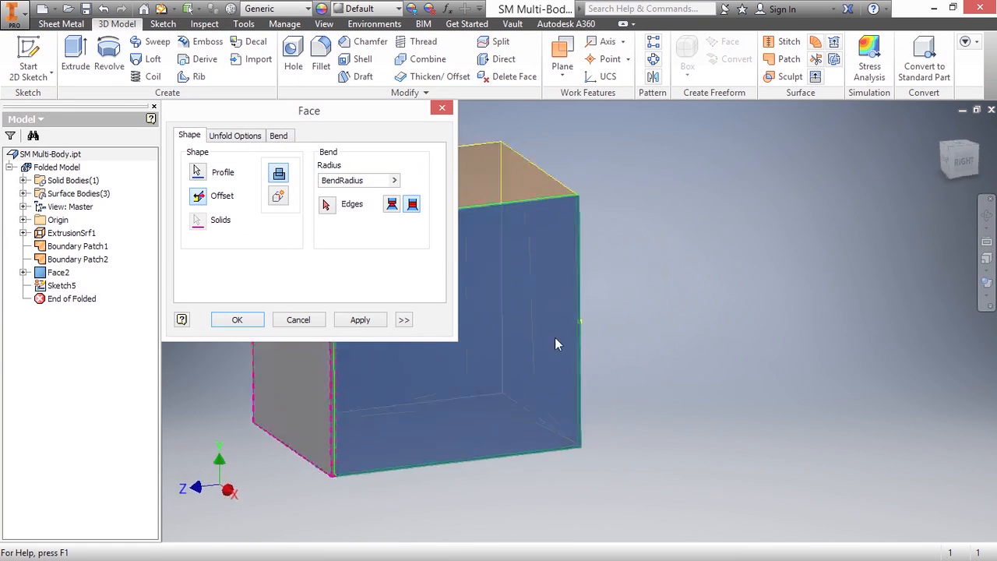
middle_drag(474, 377, 705, 335)
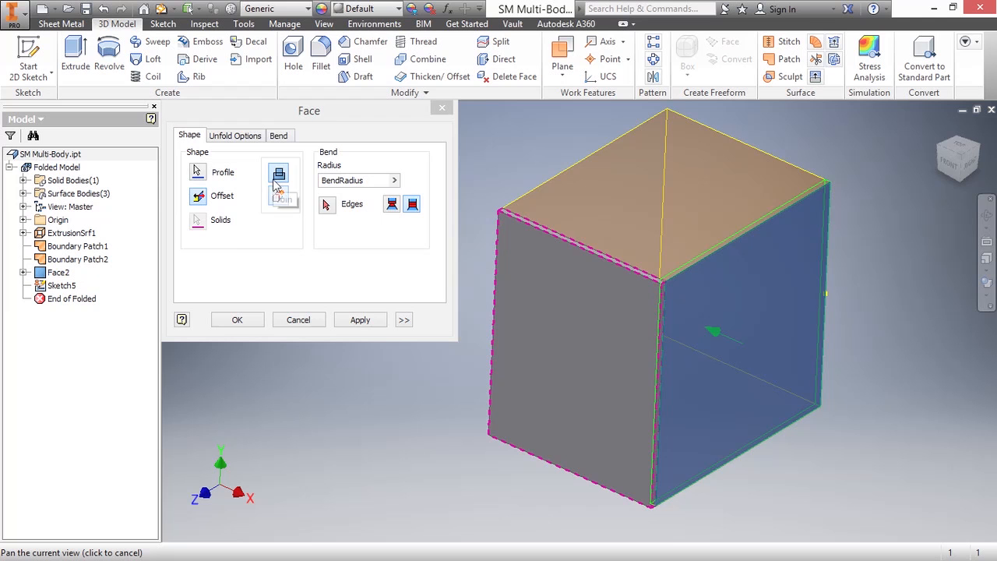
click(202, 198)
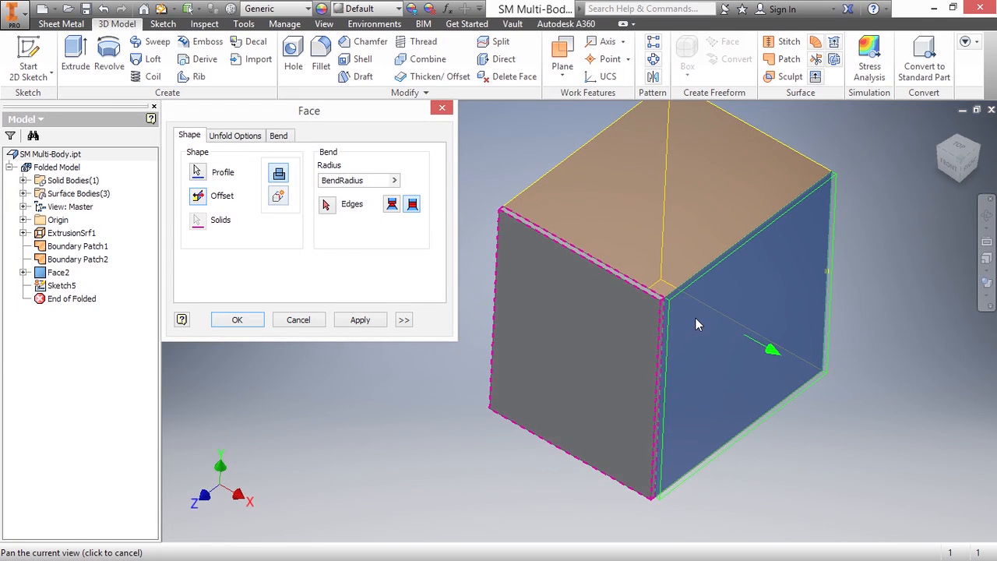
scroll(722, 290, up, 3)
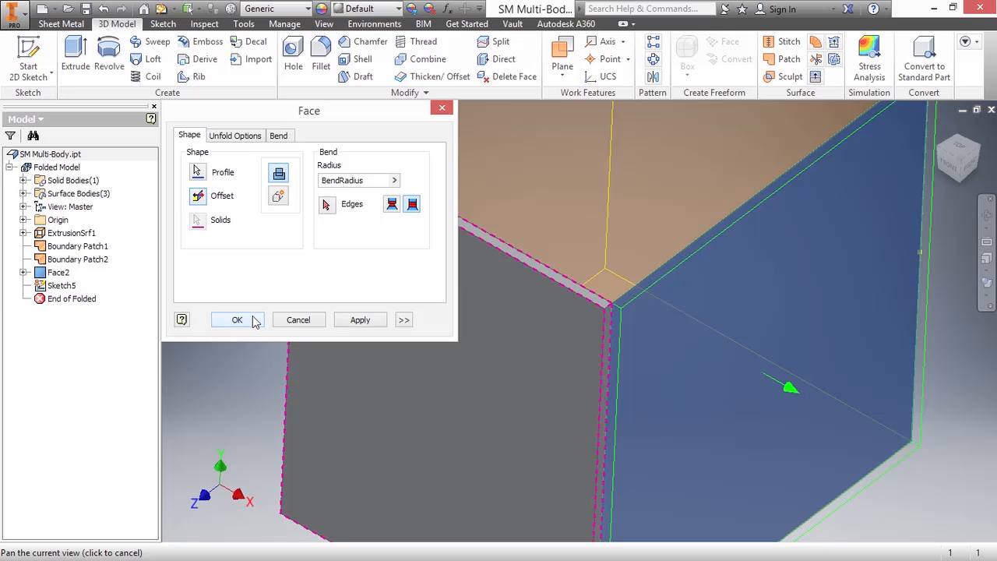
click(236, 138)
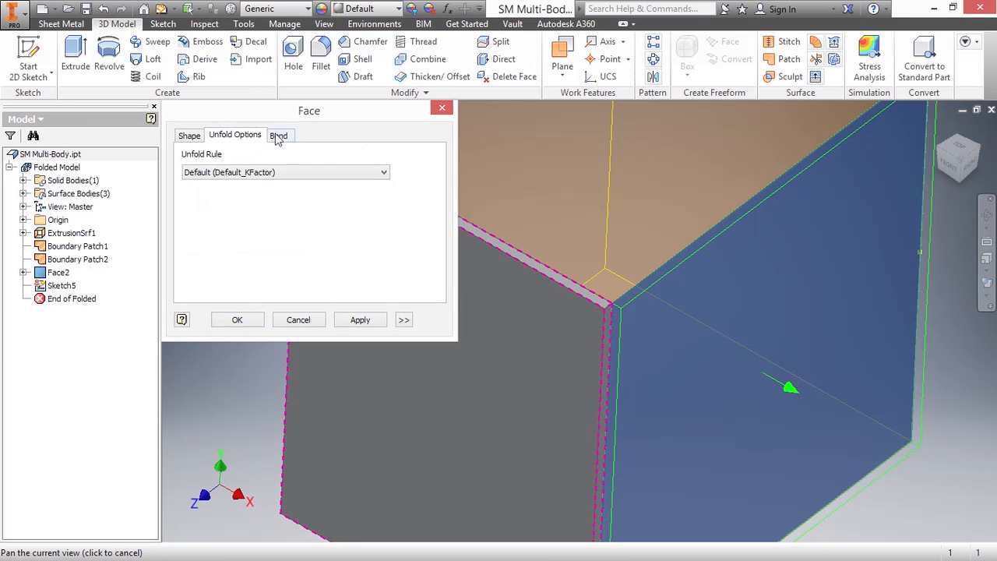
click(278, 137)
click(237, 320)
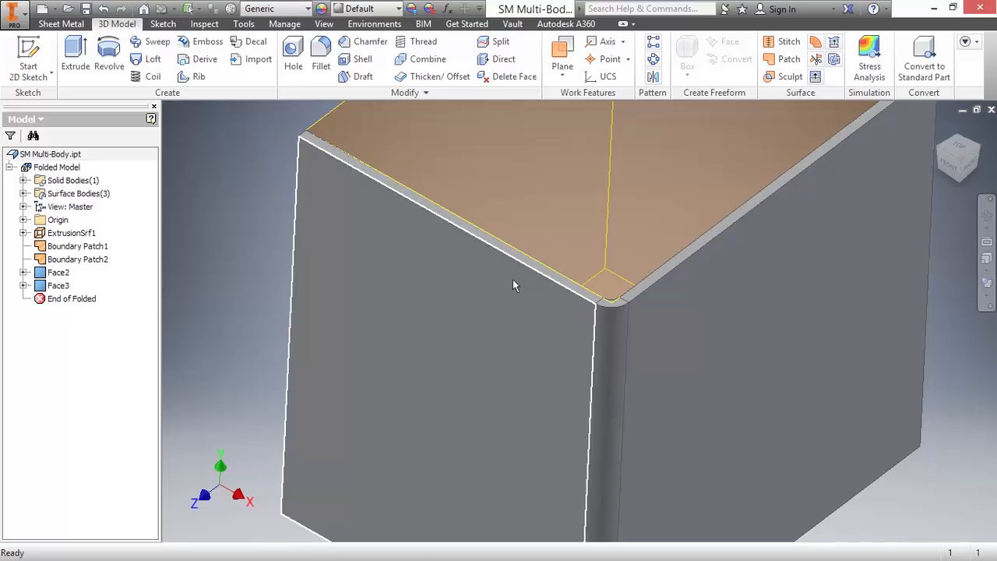
Create a sketch on the back side of the surface box, project its boundary edges, and finish the sketch
scroll(511, 279, up, 4)
shift+middle_drag(504, 334, 650, 375)
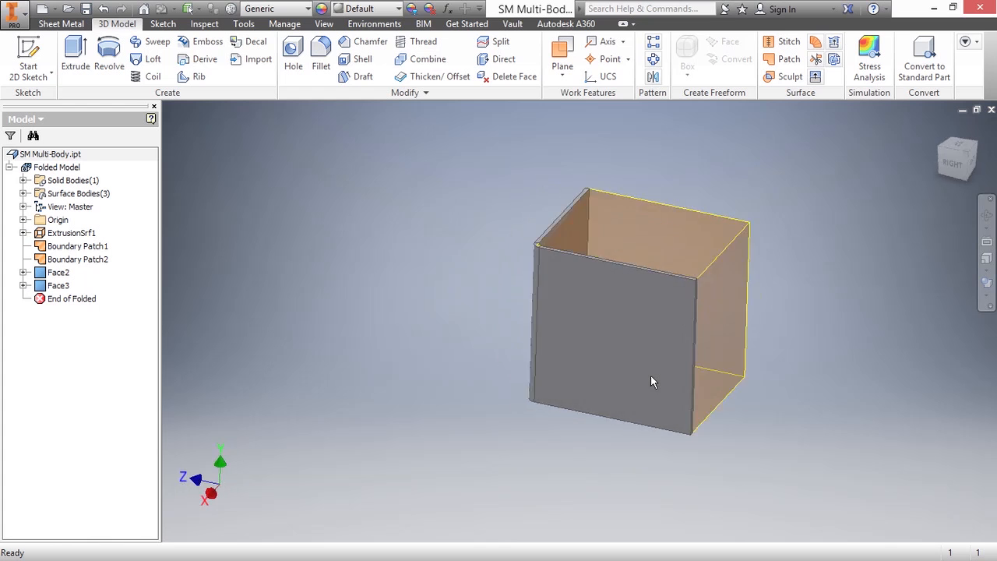
click(711, 333)
click(732, 321)
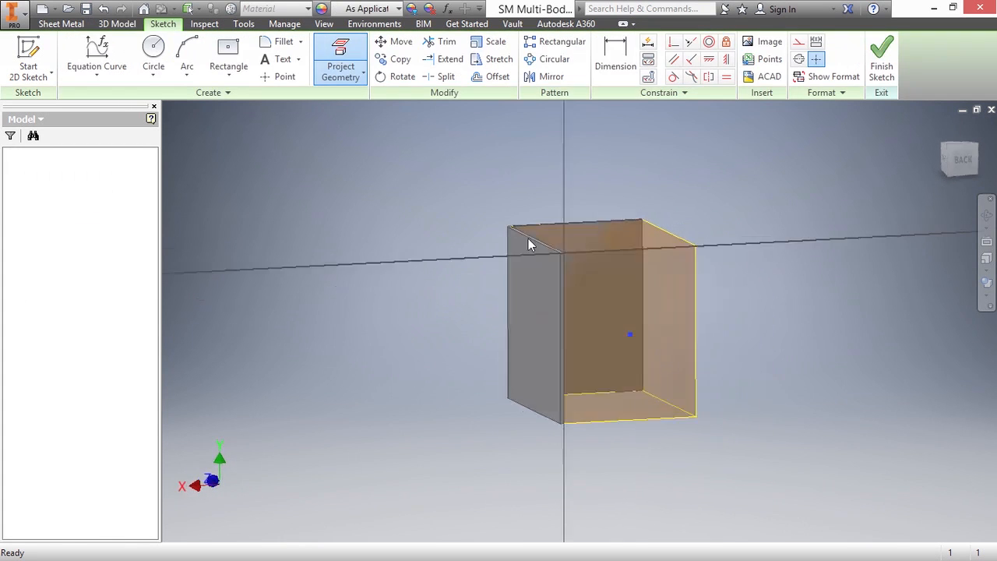
click(343, 64)
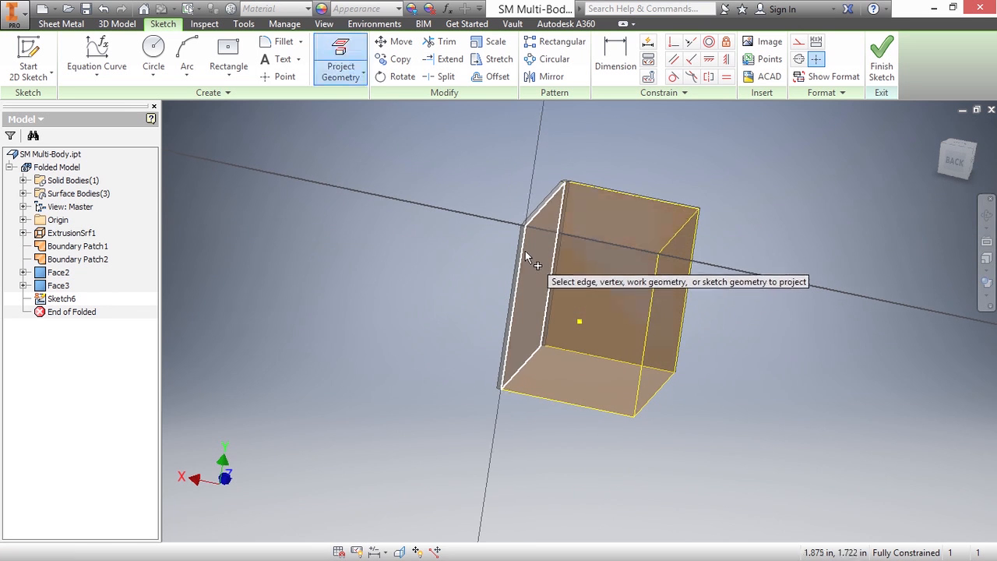
click(539, 228)
click(652, 293)
right_click(424, 241)
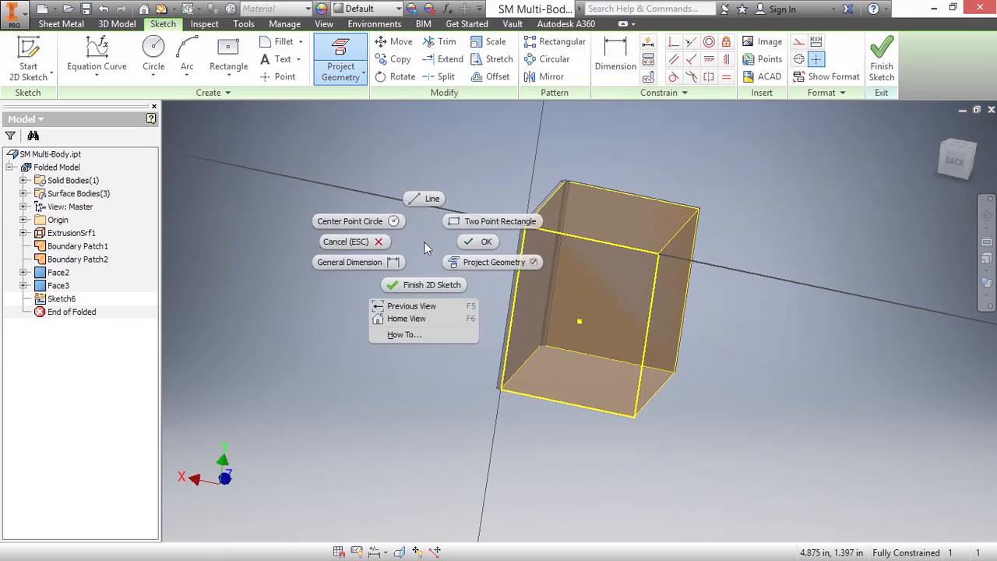
click(412, 283)
Create a sheet metal Face from the back profile as a new solid body, with its thickness offset outward
right_click(450, 227)
click(490, 210)
shift+middle_drag(487, 209, 675, 342)
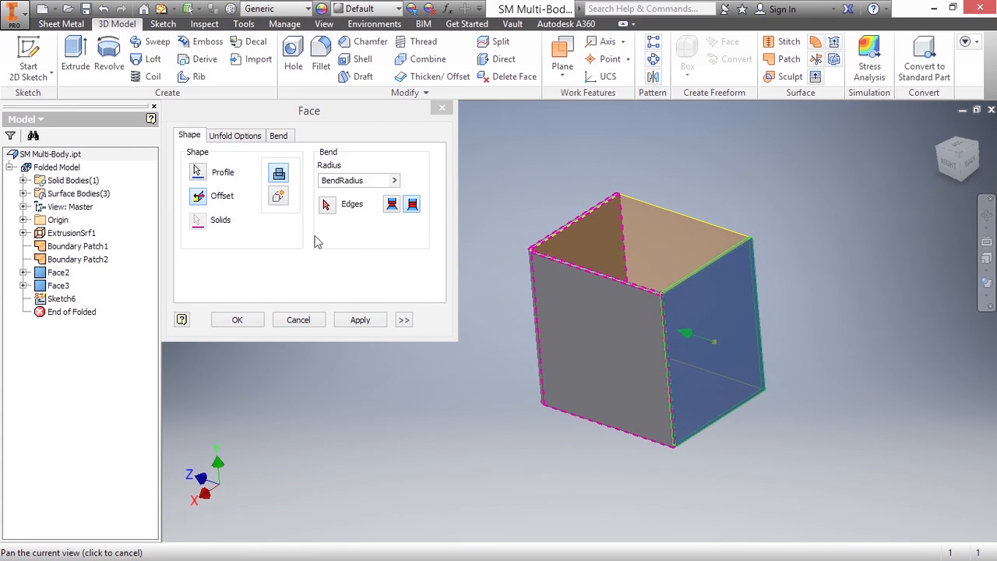
click(279, 198)
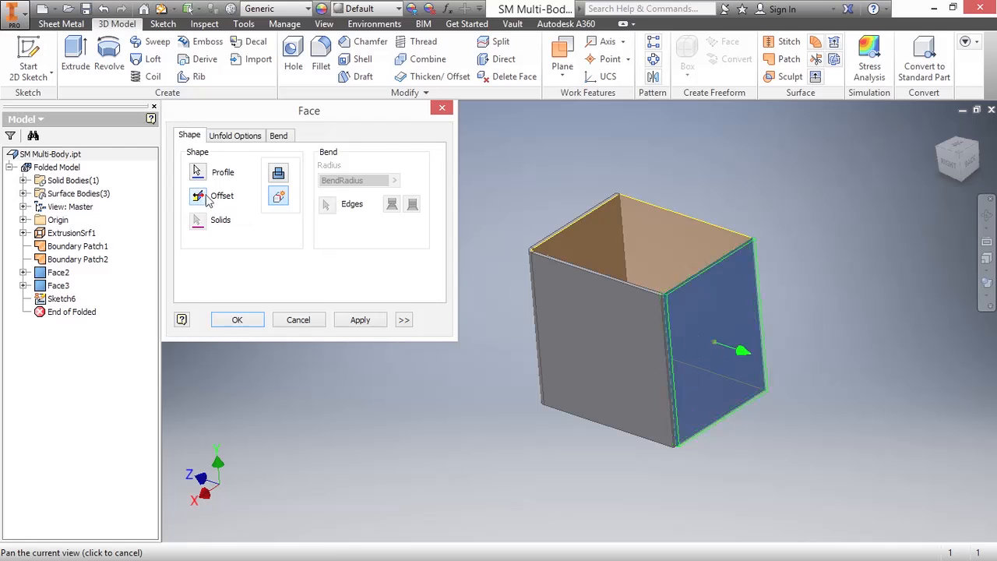
scroll(701, 333, up, 3)
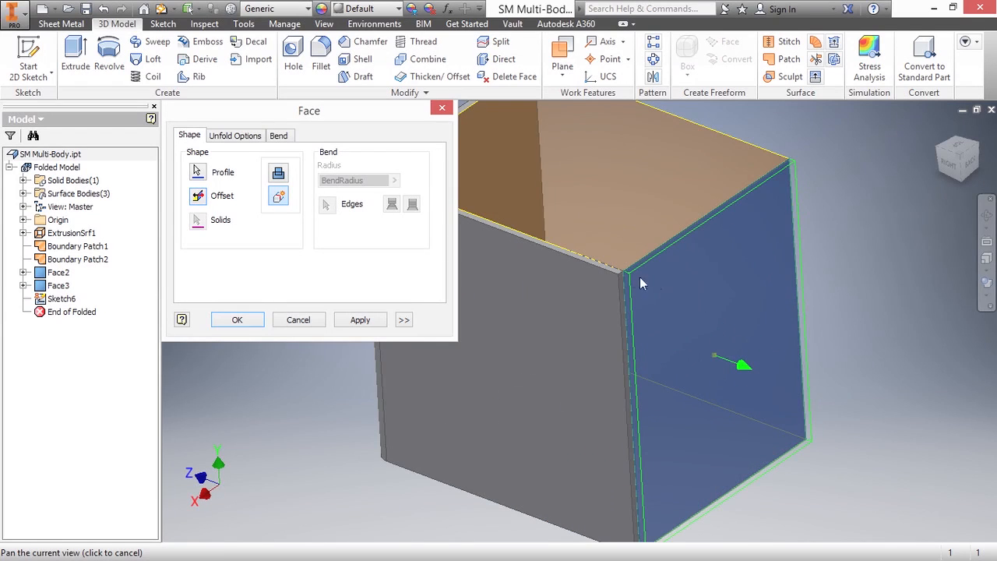
click(232, 326)
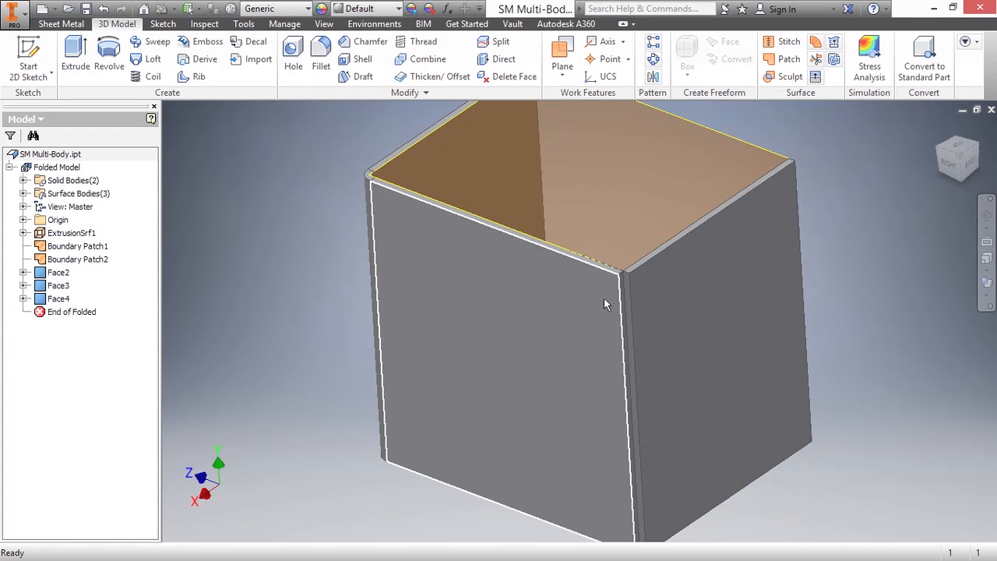
Create a sketch on the left side of the surface box, project its four boundary edges, and finish the sketch
shift+middle_drag(600, 402, 443, 305)
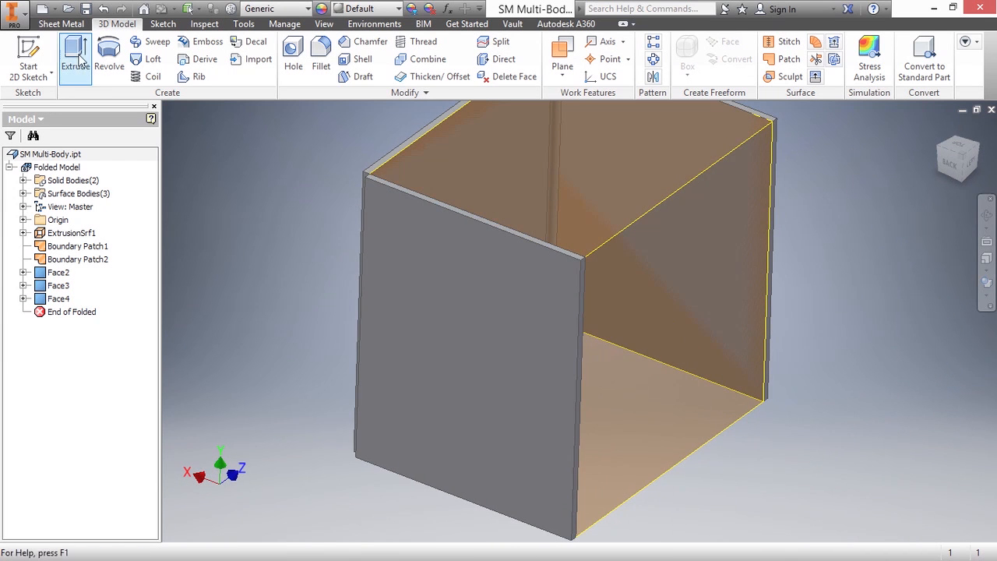
click(28, 56)
click(665, 293)
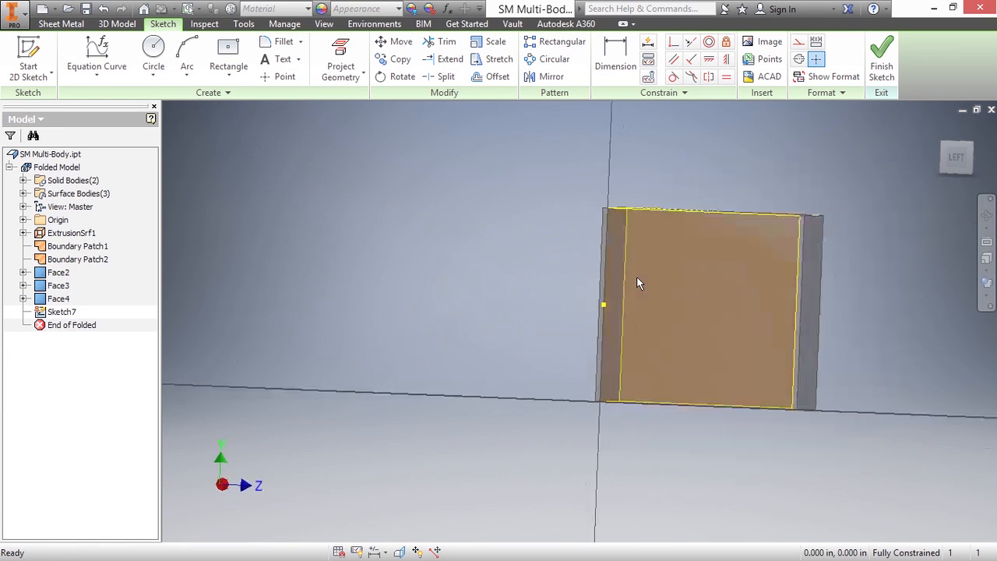
key(F5)
click(338, 57)
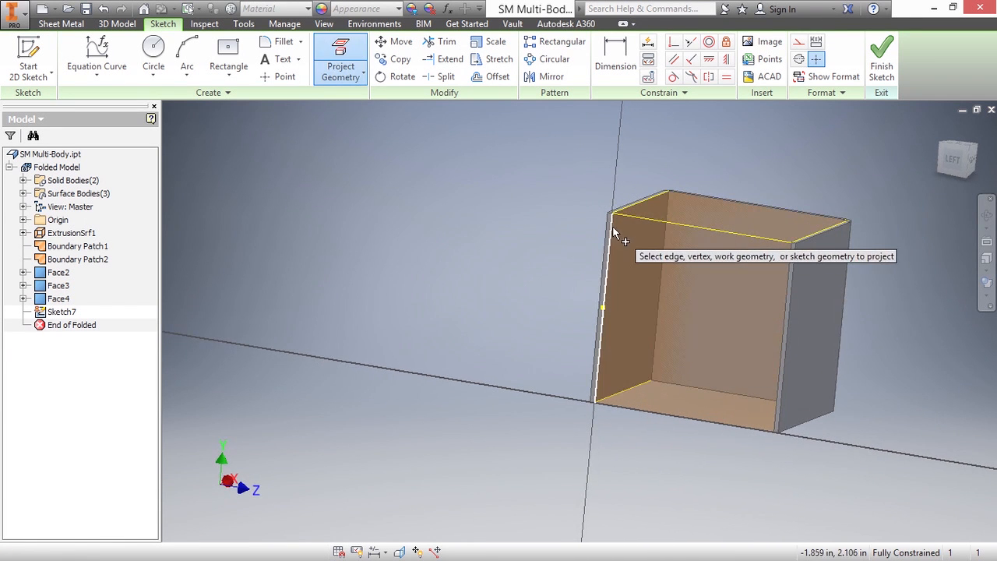
click(619, 222)
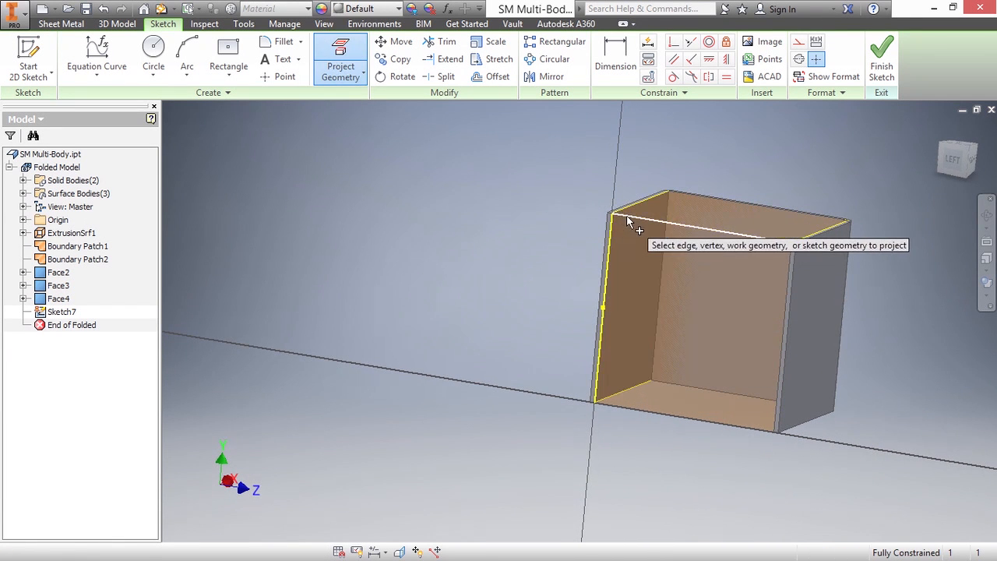
click(625, 404)
click(802, 310)
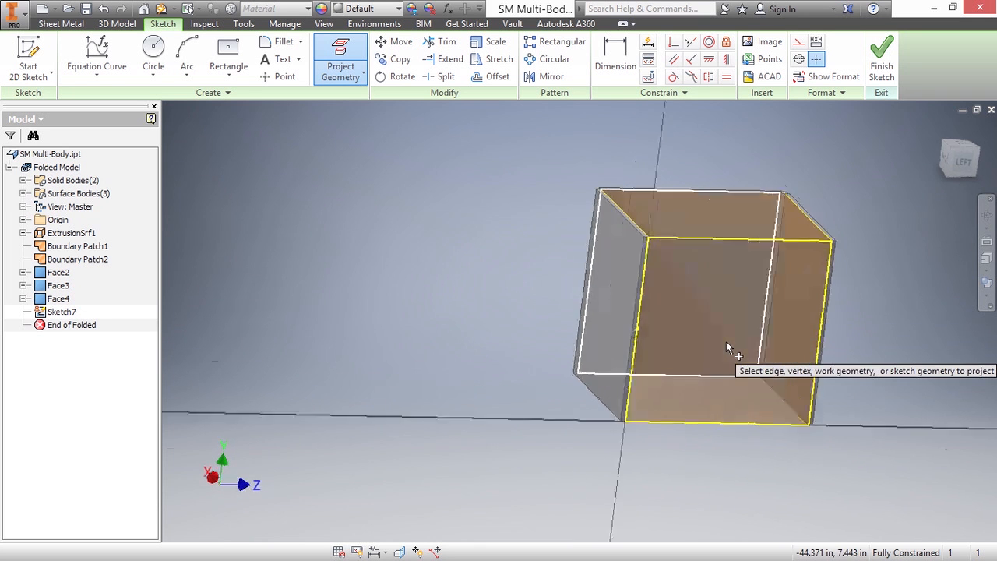
right_click(452, 244)
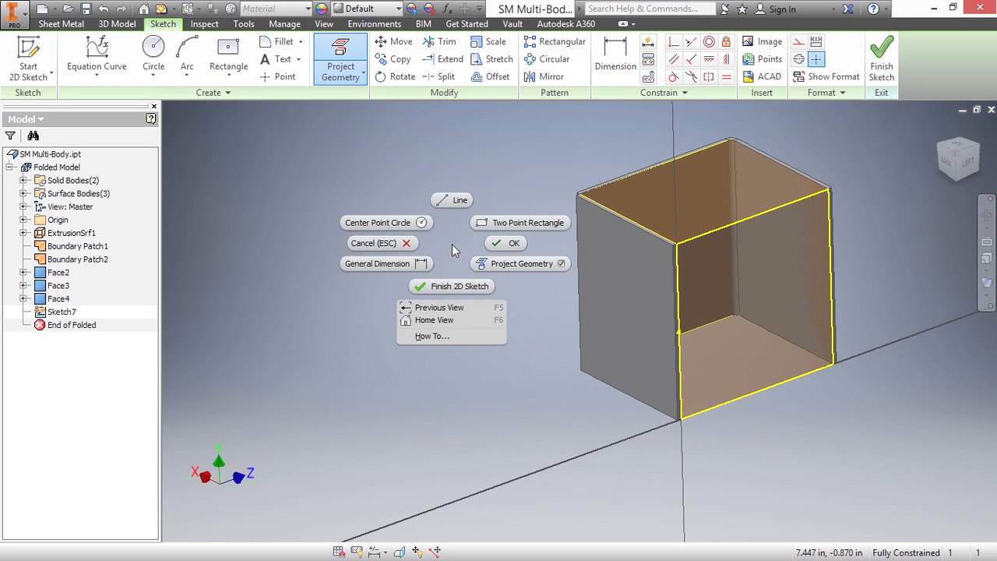
click(451, 286)
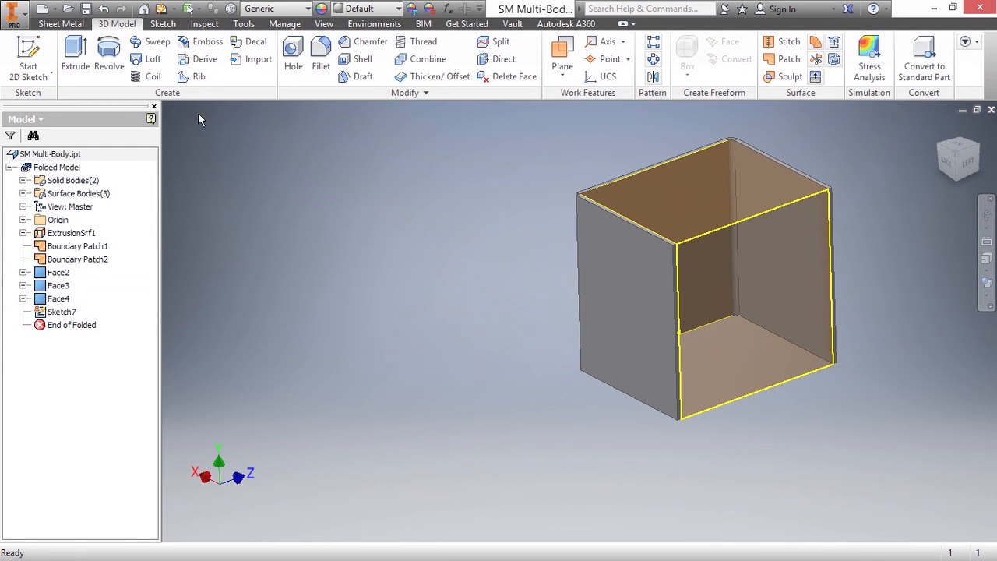
Create a sheet metal Face from the left-side profile, offset outward and joined to the back panel with the BendRadius bend
click(61, 23)
click(72, 59)
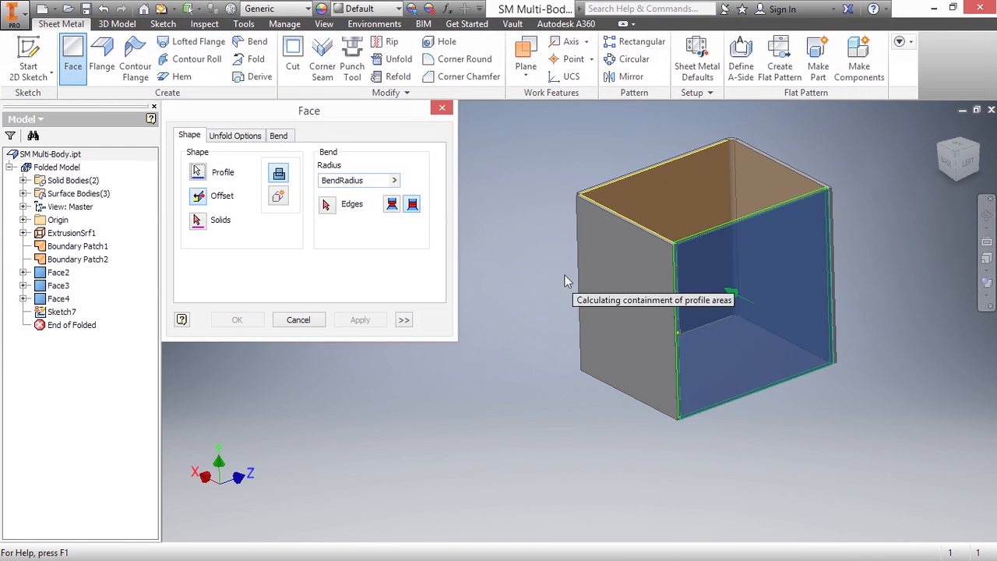
click(204, 194)
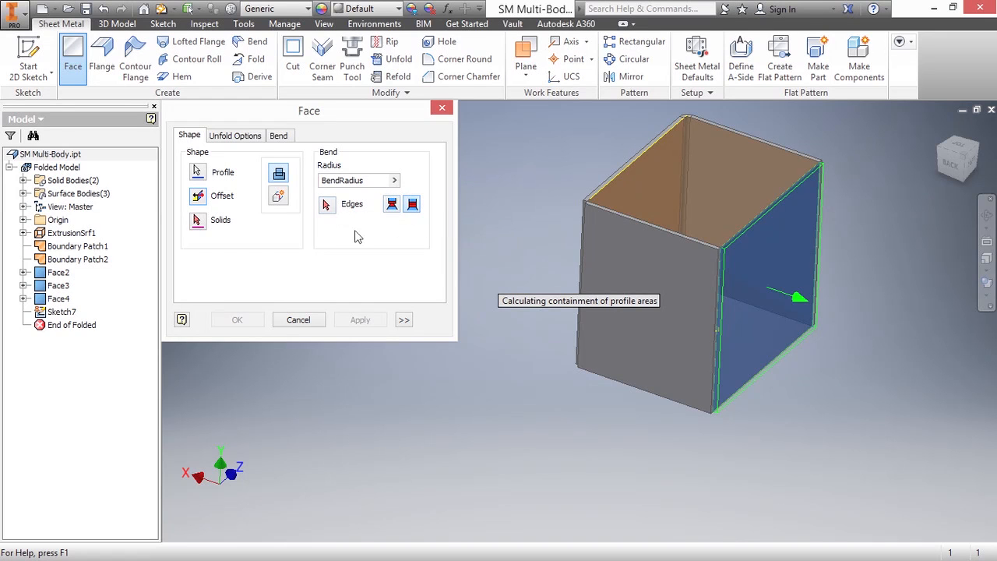
middle_drag(720, 300, 608, 318)
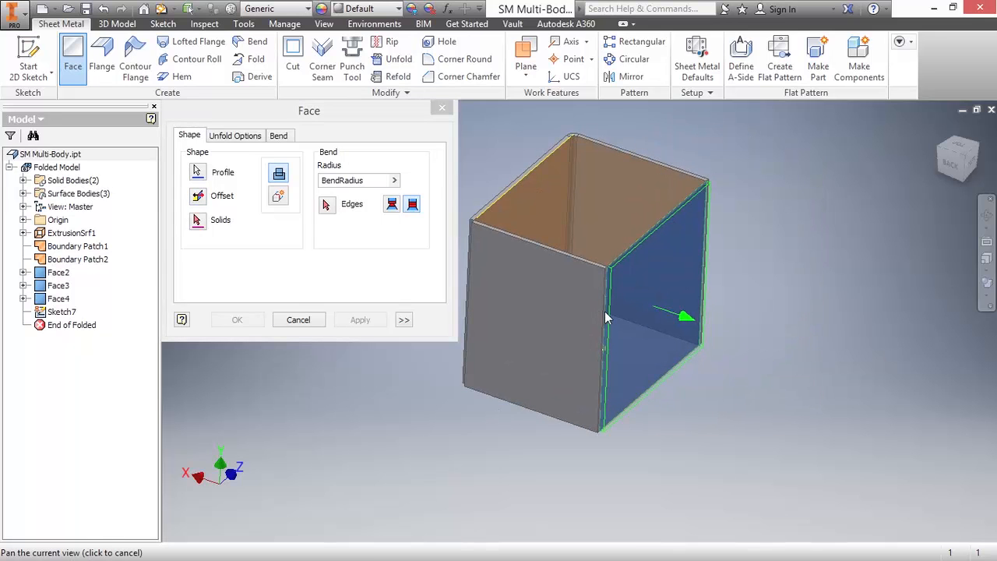
click(196, 220)
click(548, 309)
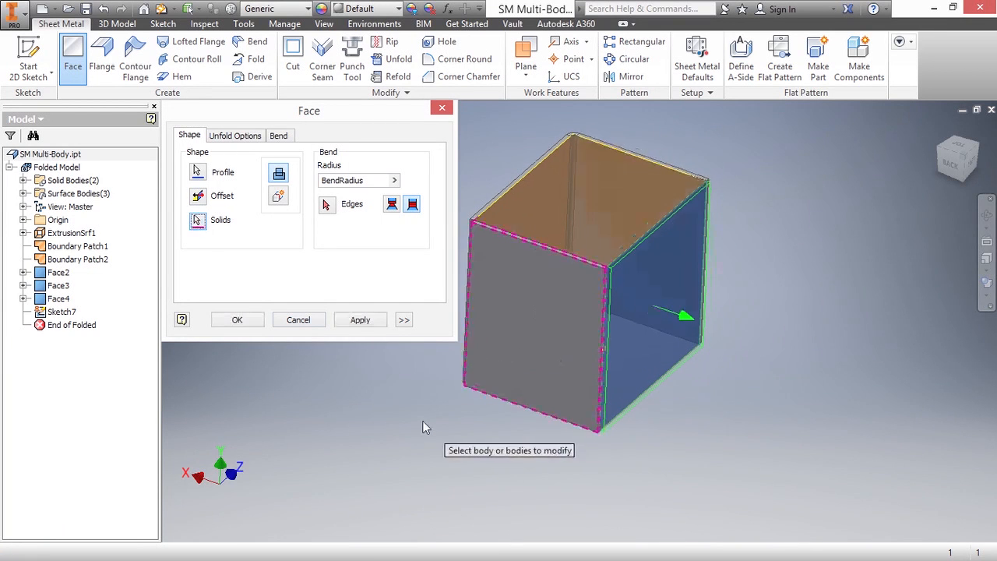
key(F6)
click(235, 320)
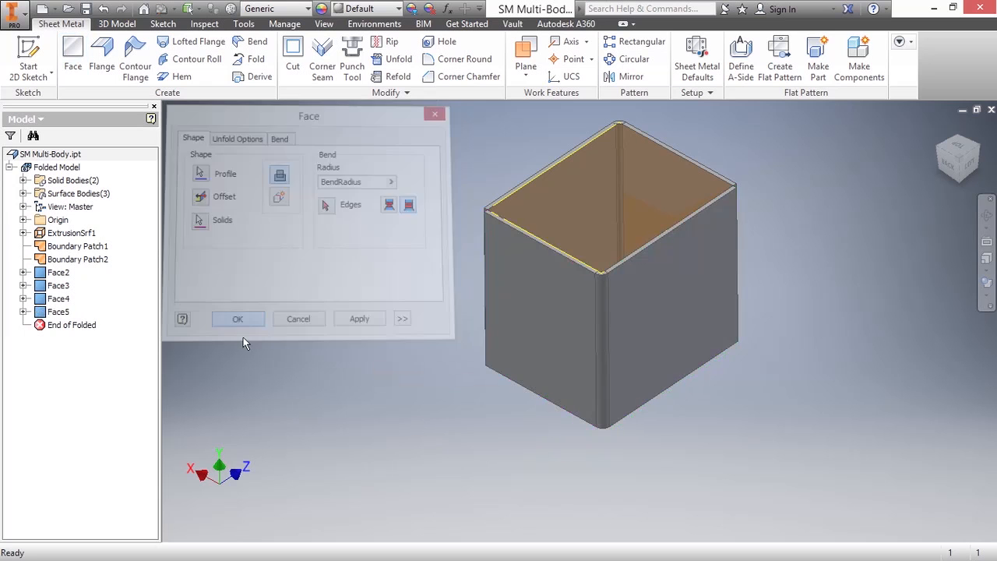
Rename the two solid bodies as Part1 and Part2
scroll(587, 230, down, 5)
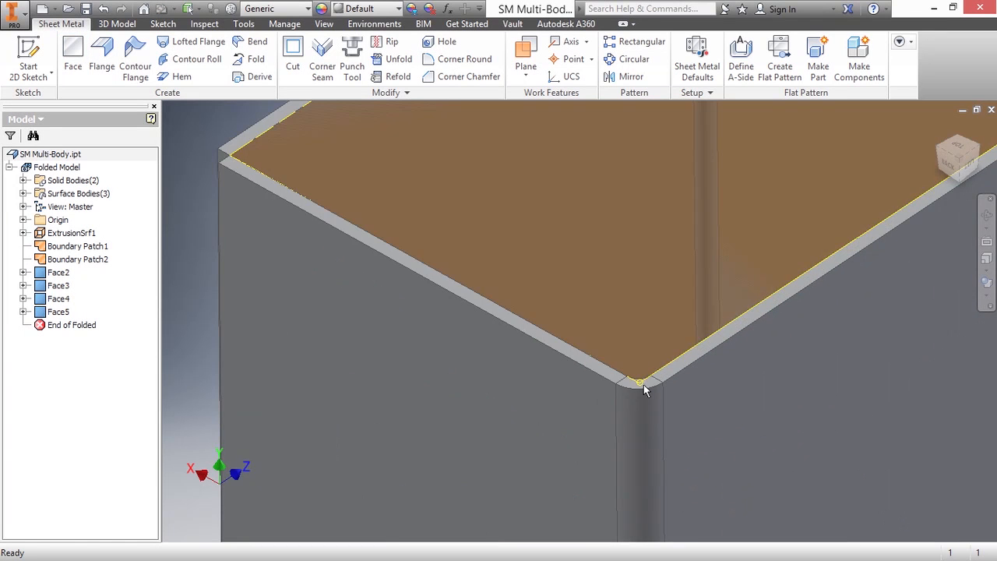
scroll(623, 302, up, 5)
shift+middle_drag(623, 302, 596, 277)
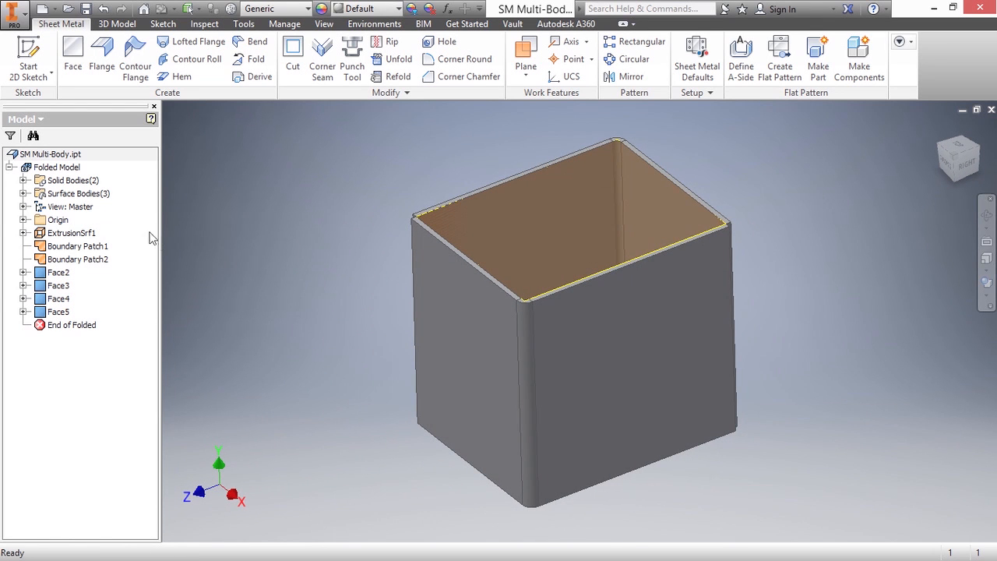
click(23, 180)
click(72, 193)
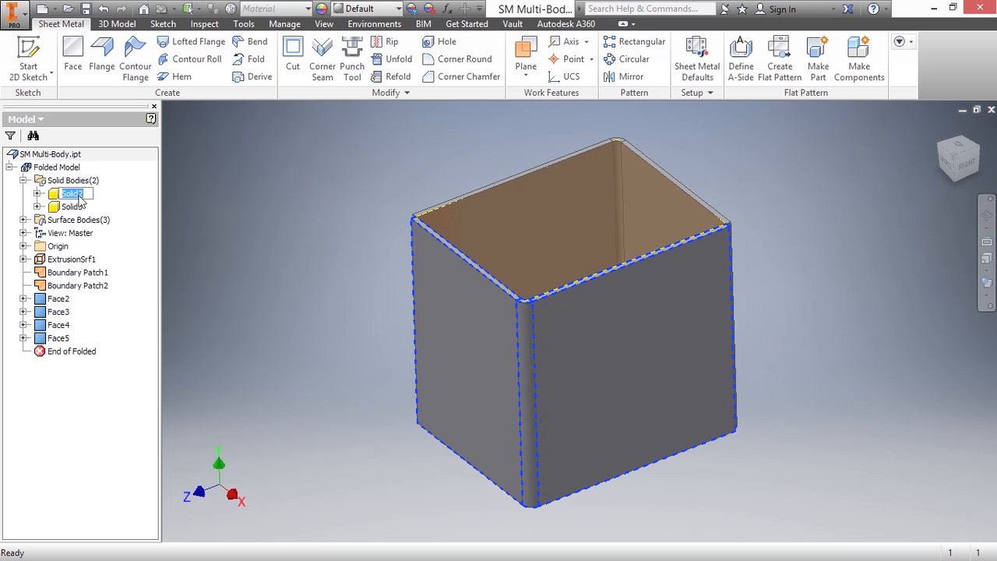
click(91, 206)
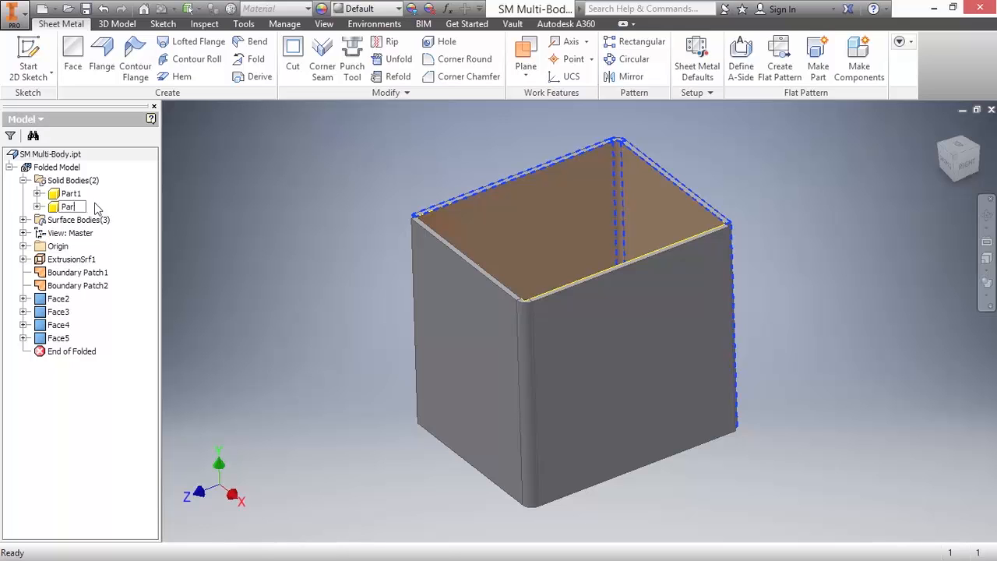
click(228, 235)
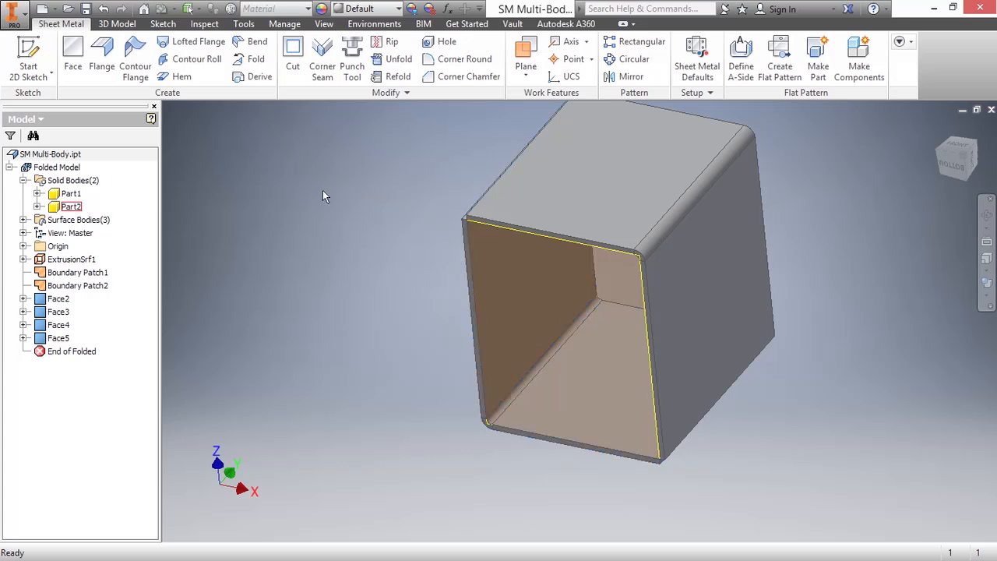
Start a sketch on the bottom side of the surface box
click(28, 61)
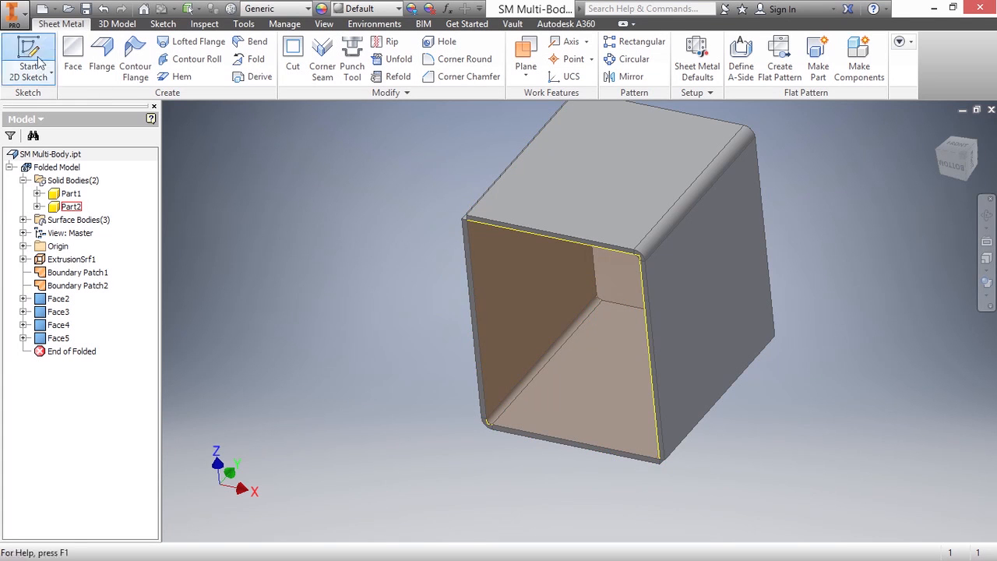
click(484, 234)
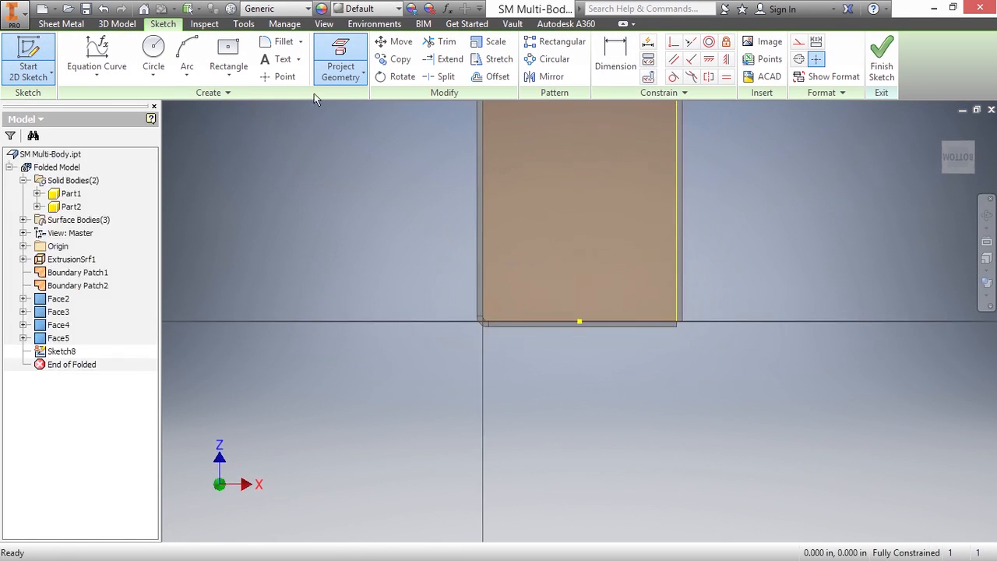
middle_drag(415, 155, 312, 290)
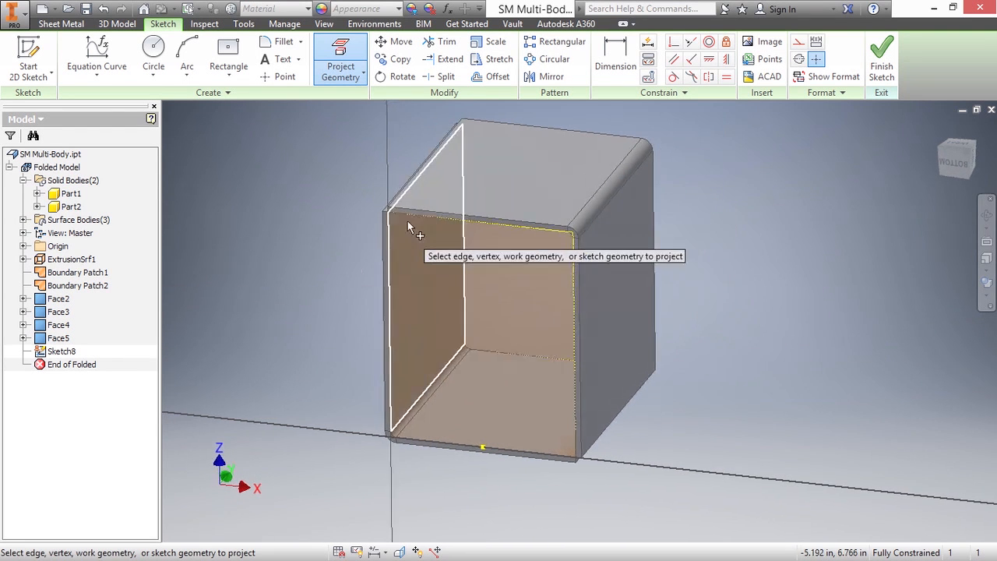
Project the edges around the bottom opening, using the neighbouring panel edges, and finish the sketch
click(404, 286)
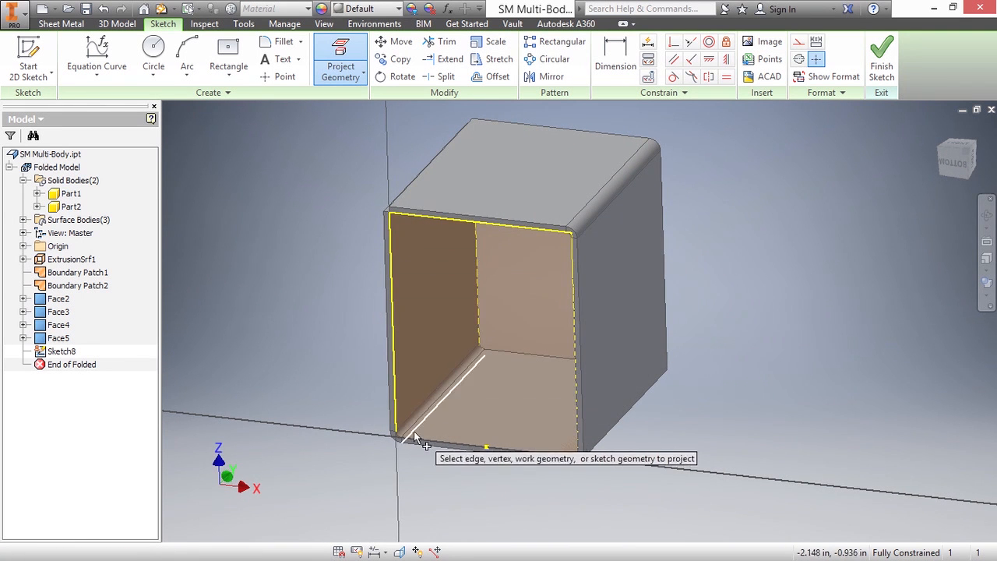
click(472, 444)
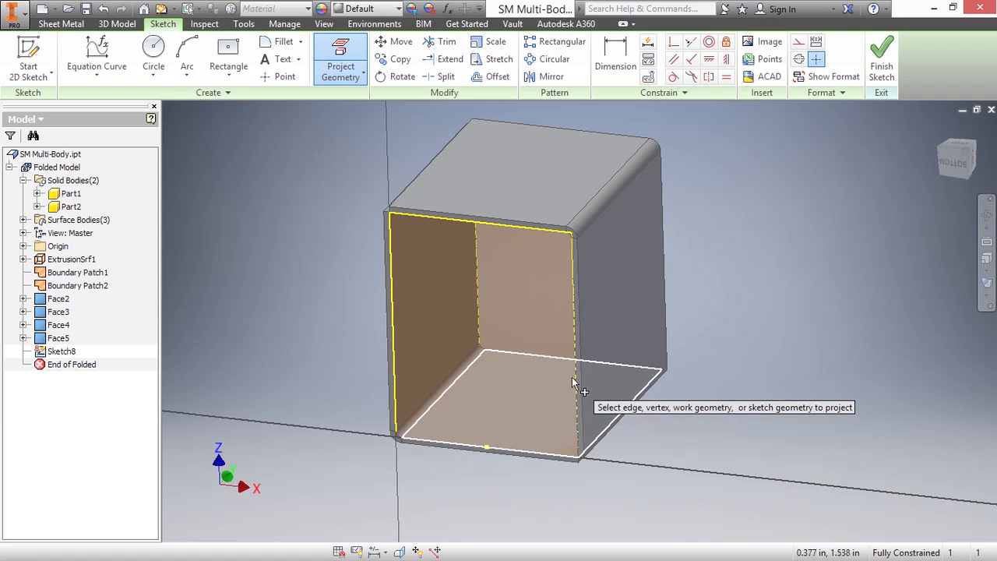
right_click(262, 218)
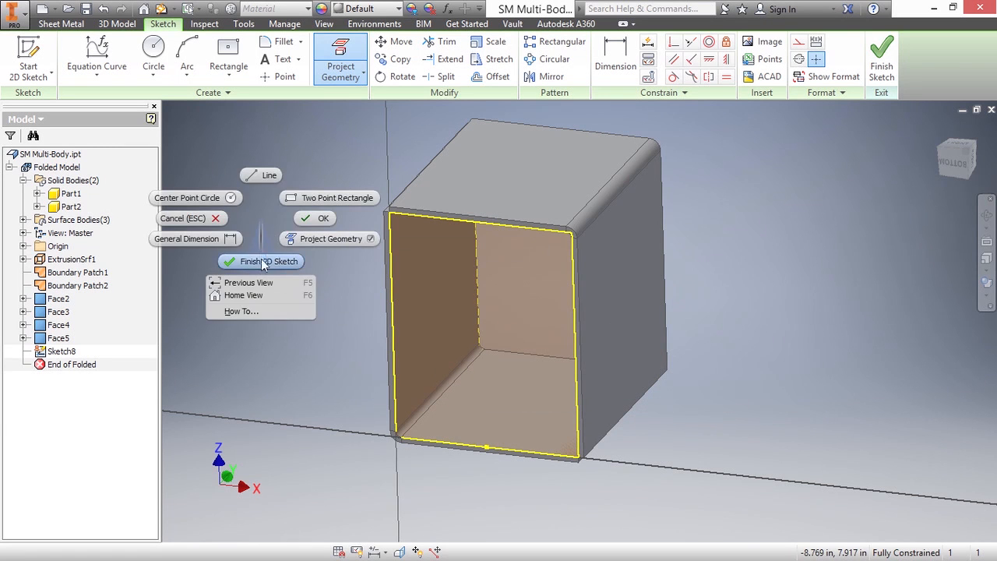
click(272, 262)
Try to create a Face from the bottom sketch and examine the profile problem in Sketch Doctor
right_click(291, 234)
click(321, 210)
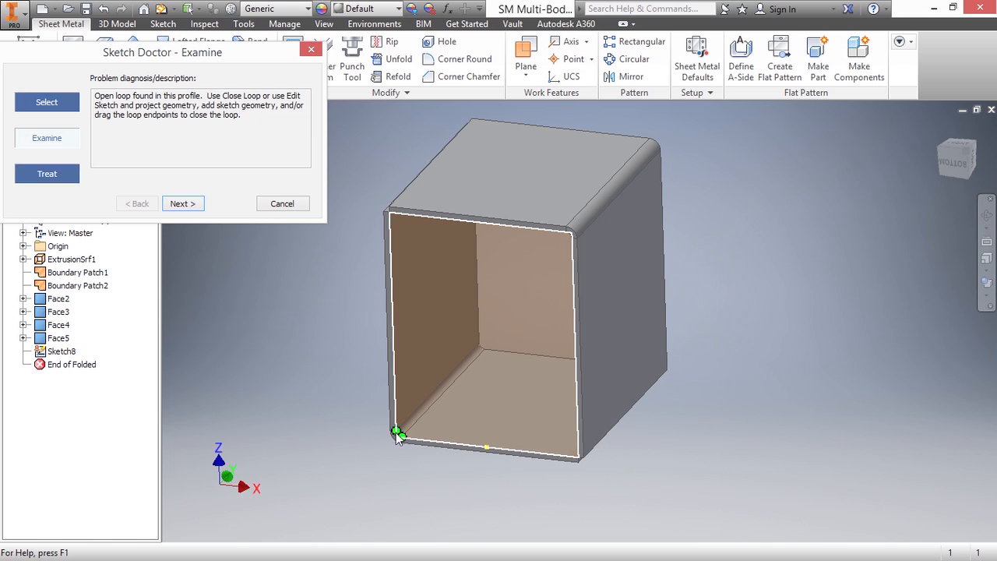
click(280, 204)
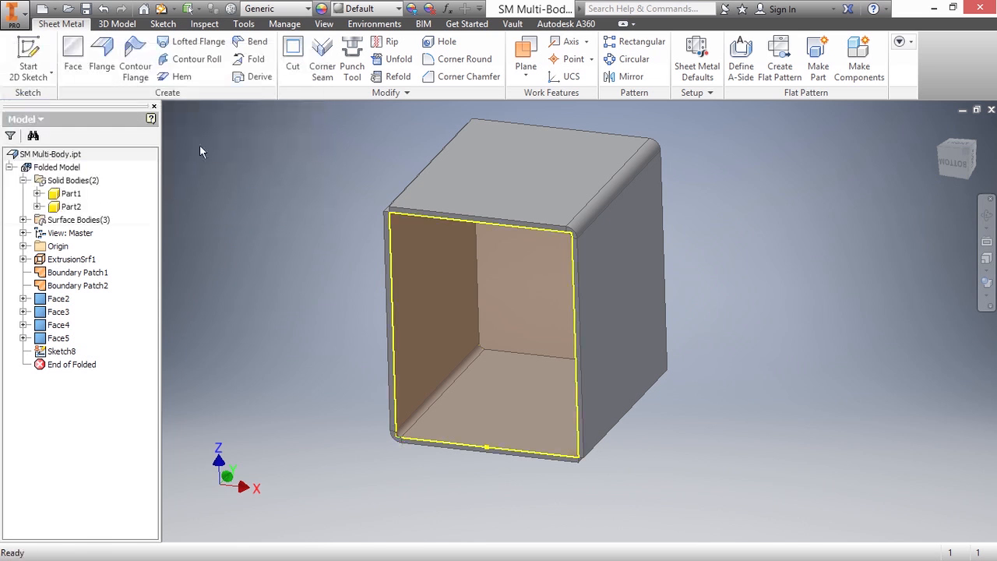
Return to the bottom sketch by undoing its completion, and undo the projected edges
click(103, 9)
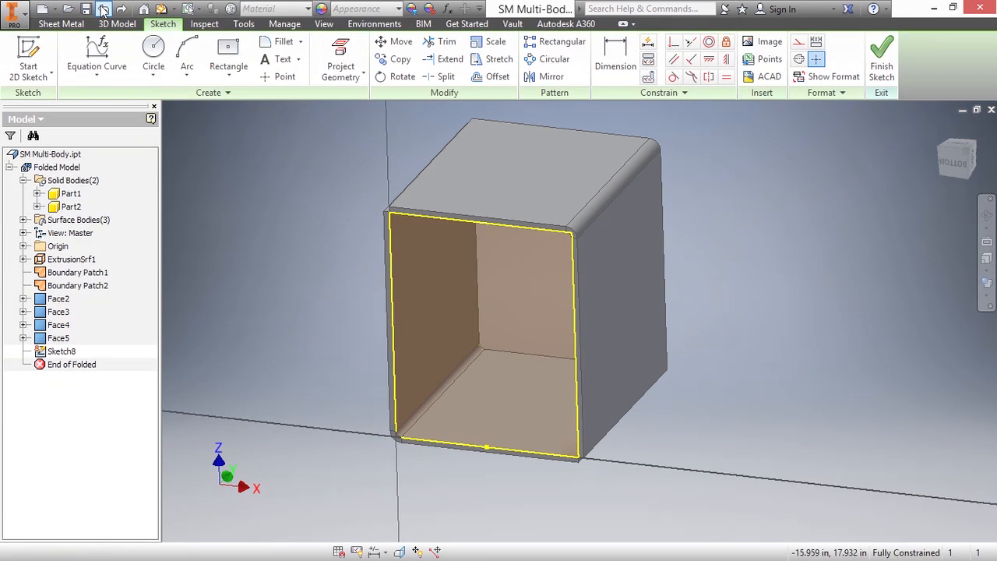
click(103, 9)
click(103, 9)
click(103, 8)
Project the surface box's bottom boundary edges as a closed profile and finish the sketch
click(341, 58)
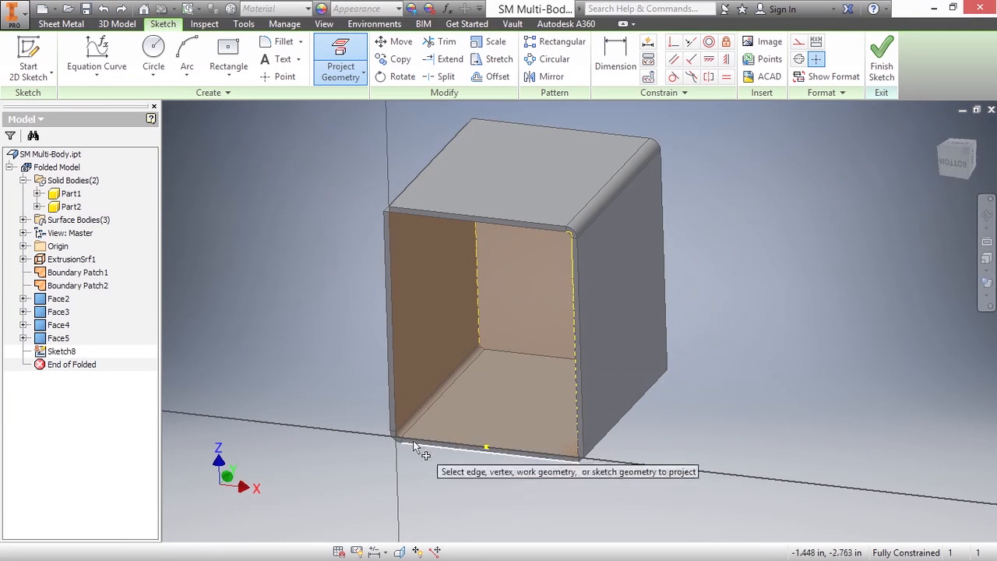
scroll(385, 436, down, 5)
click(466, 435)
scroll(416, 437, up, 5)
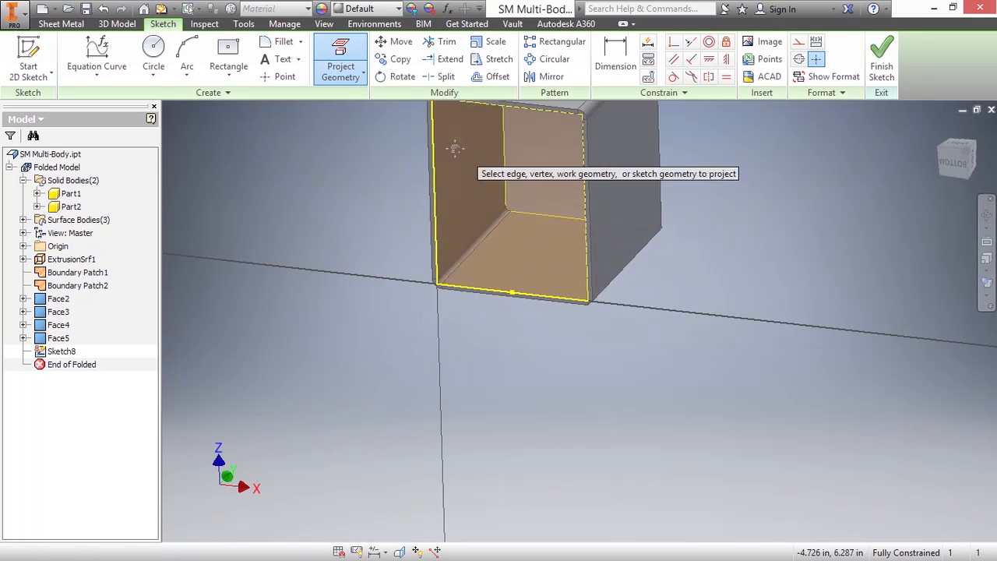
scroll(520, 211, down, 3)
scroll(345, 296, up, 4)
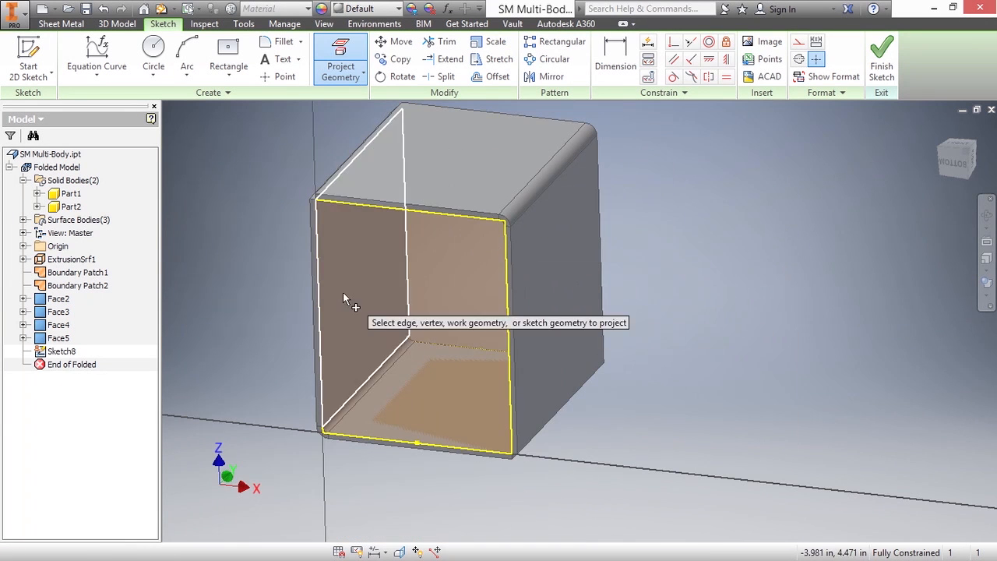
right_click(257, 234)
click(249, 276)
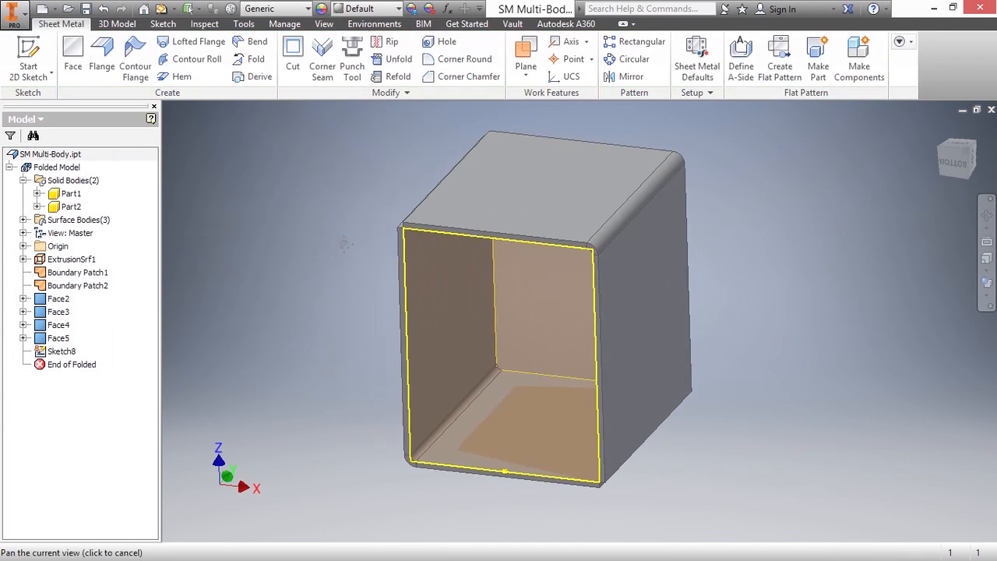
Set up a sheet metal Face from the bottom profile, offset outward, with Part1 as the solid to join
right_click(318, 223)
click(356, 204)
middle_drag(581, 264, 565, 288)
click(201, 197)
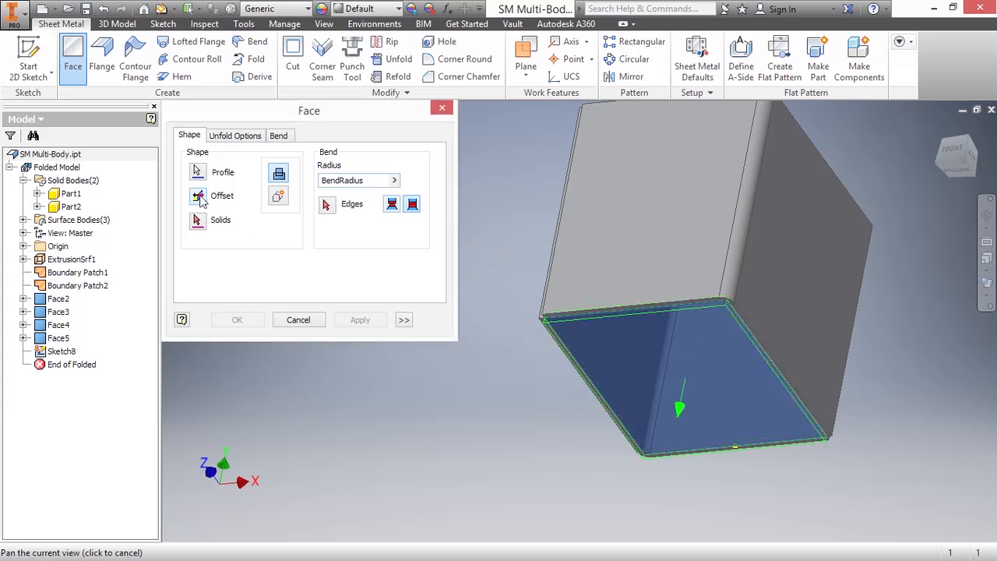
shift+middle_drag(575, 333, 564, 333)
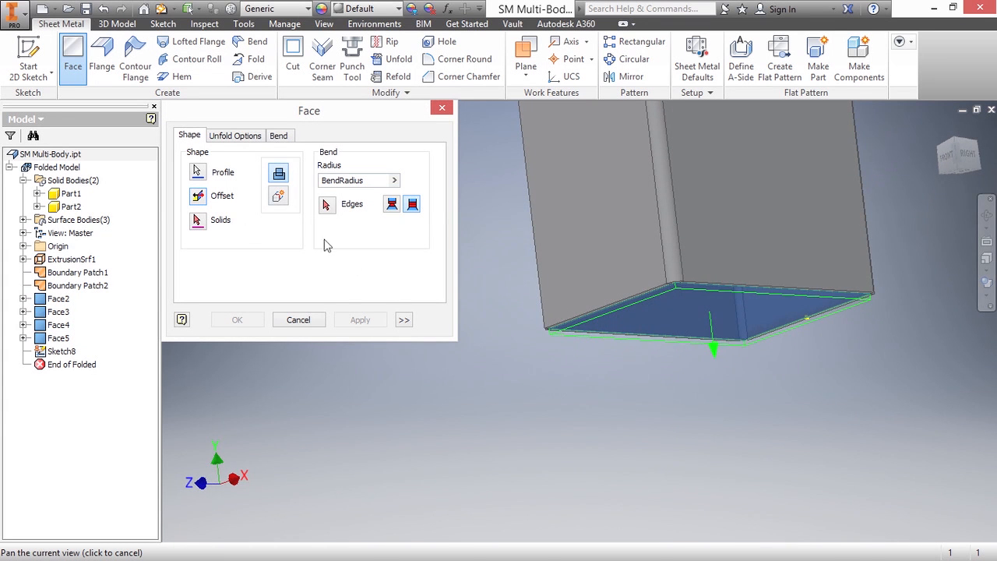
click(199, 221)
click(715, 241)
Bend the bottom Face to the front panel's lower edge using BendRadius, and create the Face
shift+middle_drag(714, 241, 619, 421)
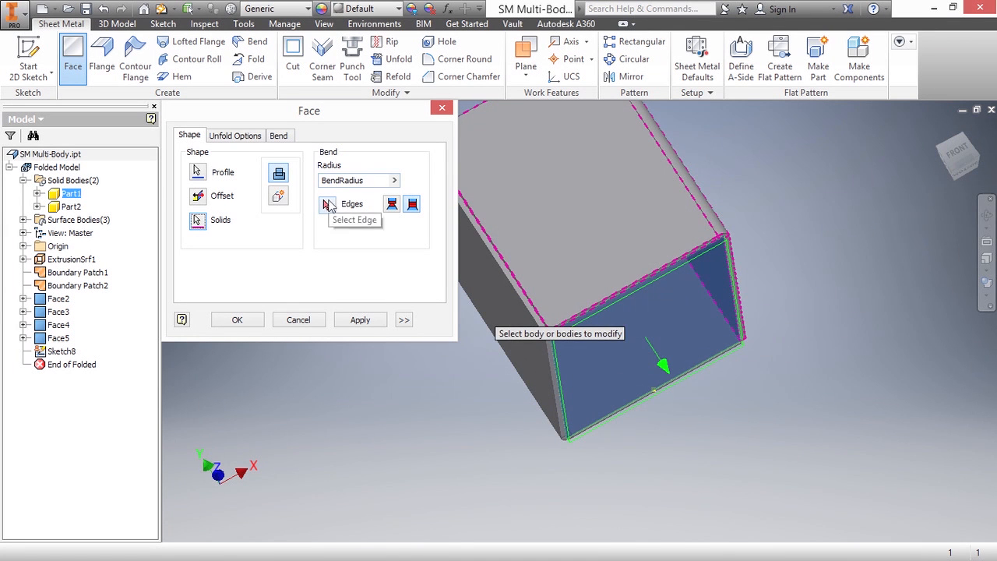
click(327, 204)
shift+middle_drag(646, 281, 568, 324)
scroll(568, 323, down, 3)
click(565, 302)
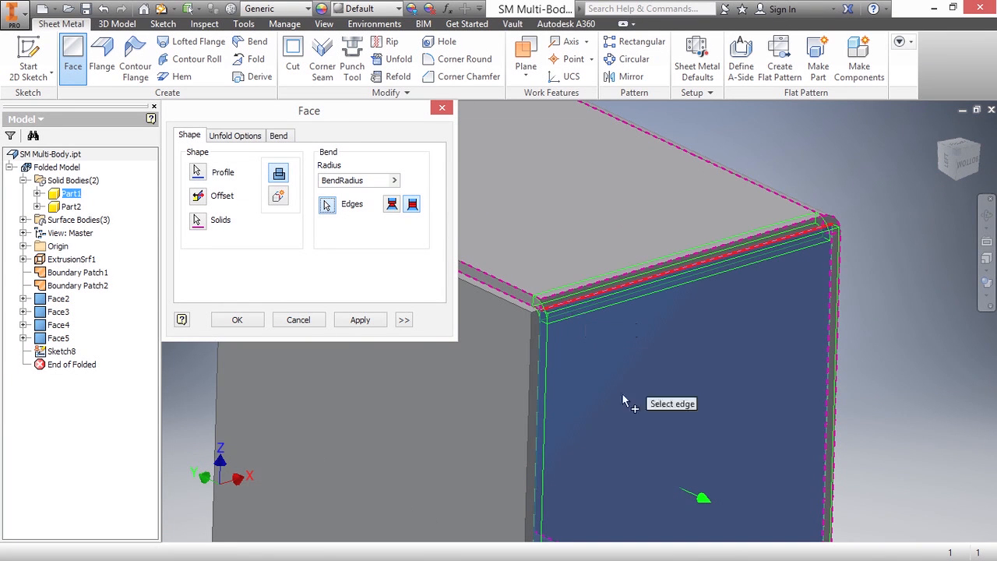
scroll(603, 335, up, 3)
shift+middle_drag(604, 336, 735, 298)
click(235, 319)
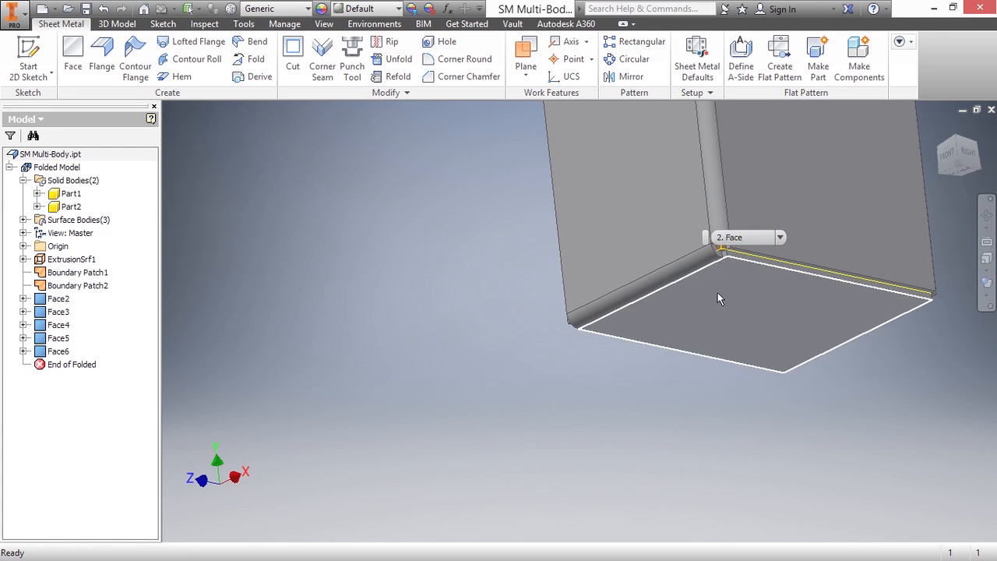
Examine the bottom corner where the bends meet, and inspect the complete enclosure from several angles
scroll(729, 279, down, 3)
middle_drag(711, 221, 553, 332)
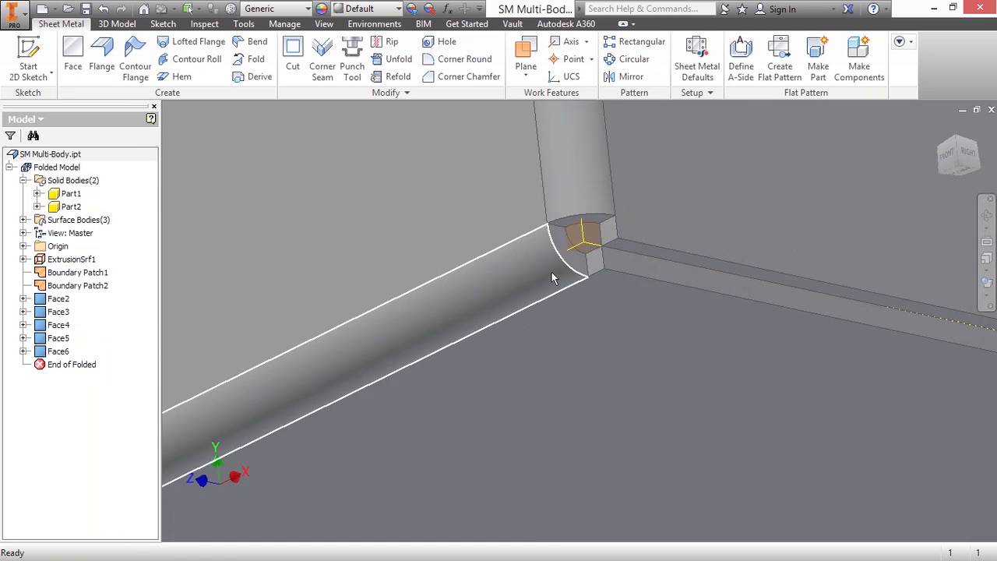
scroll(553, 272, up, 5)
key(F6)
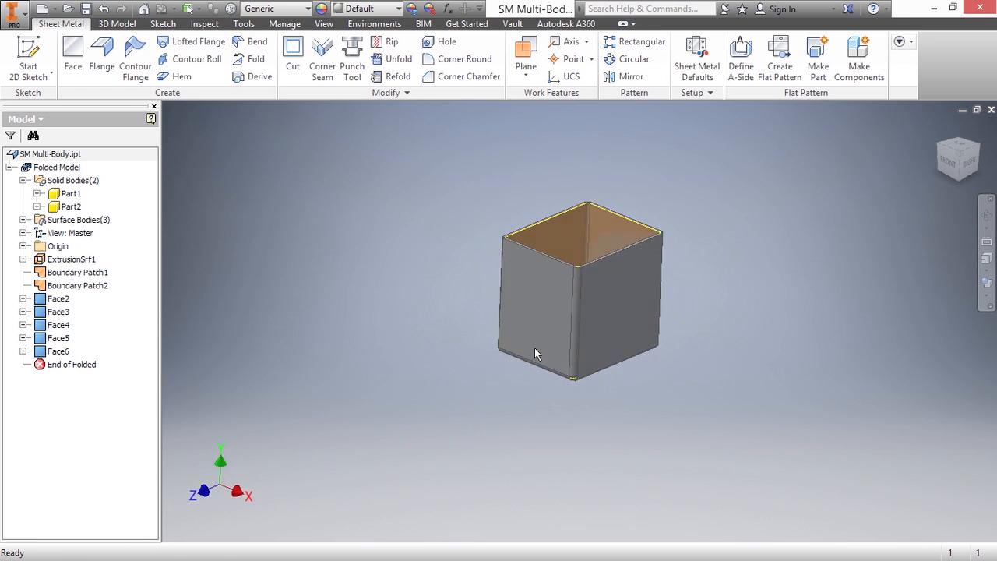
shift+middle_drag(482, 377, 435, 370)
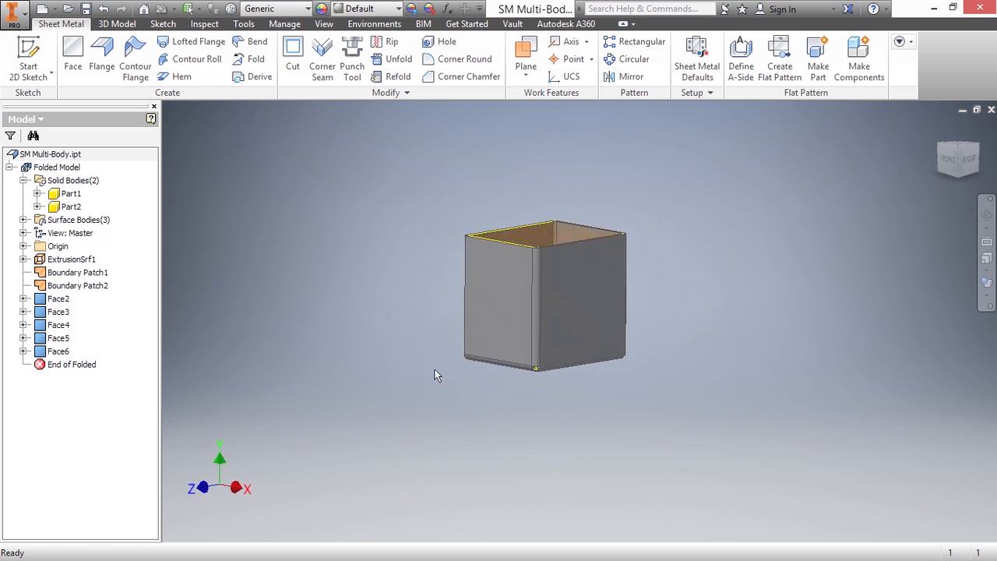
shift+middle_drag(415, 266, 455, 302)
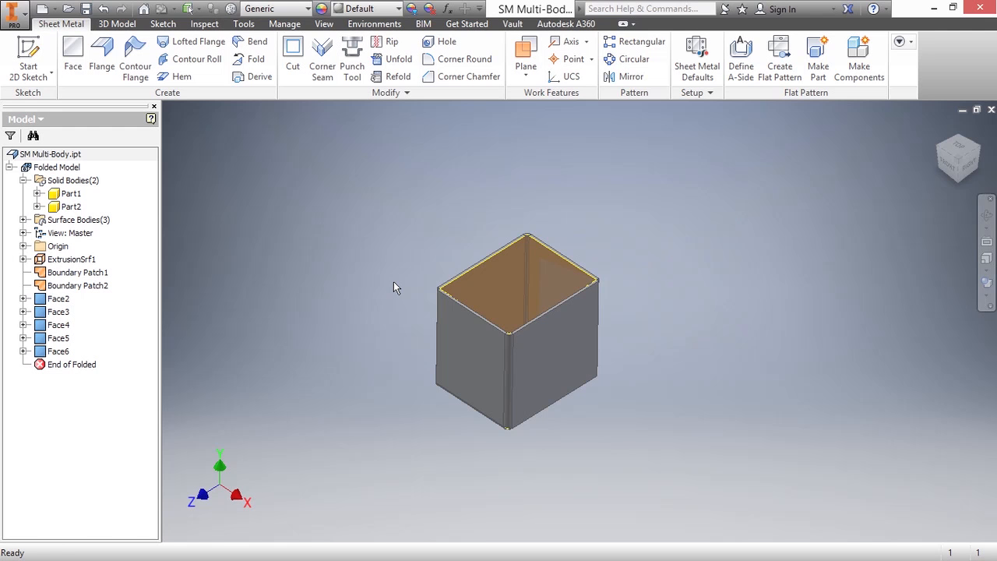
Make Sketch8 under Face6 visible so that a profile is available for the Contour Flange command
click(135, 66)
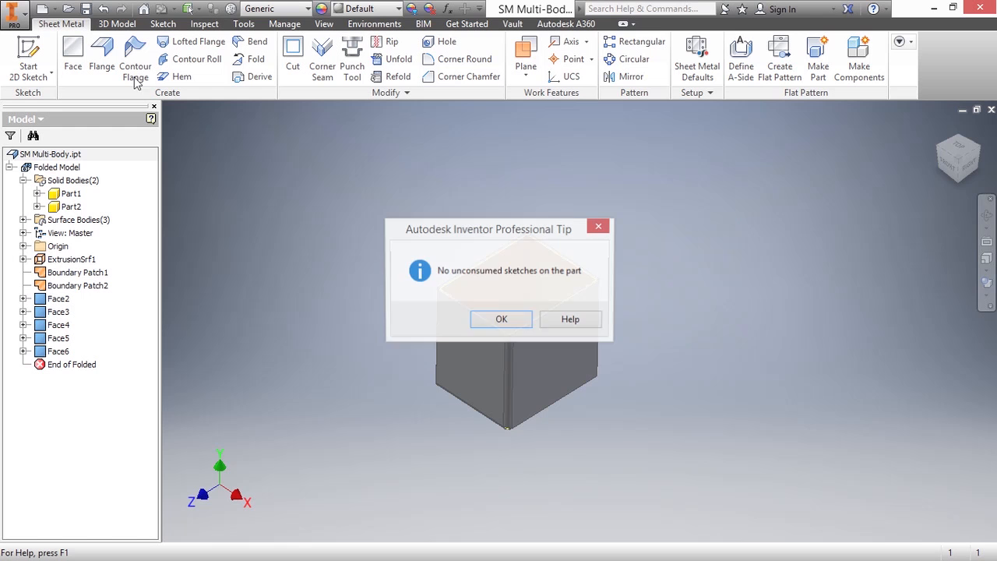
click(501, 321)
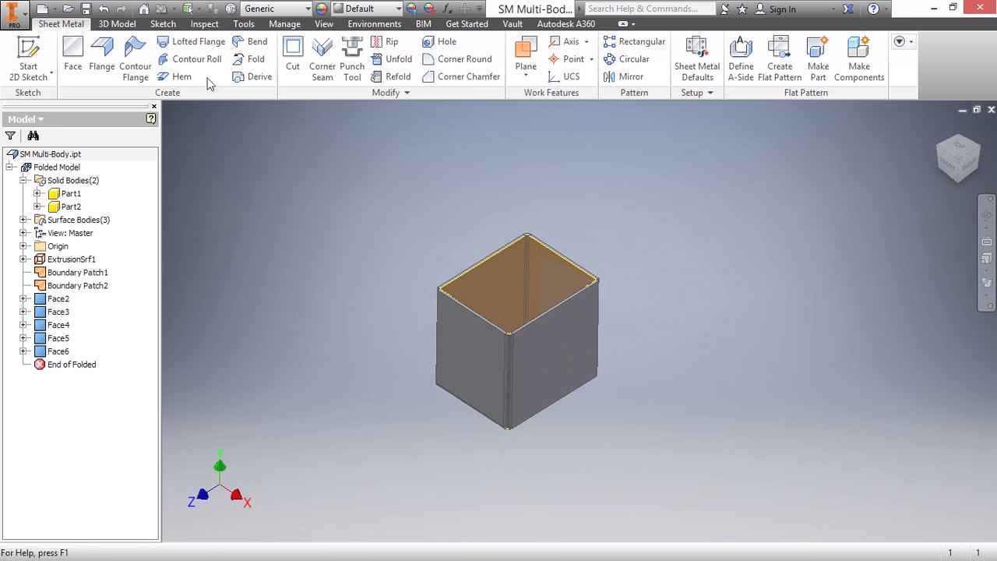
click(23, 351)
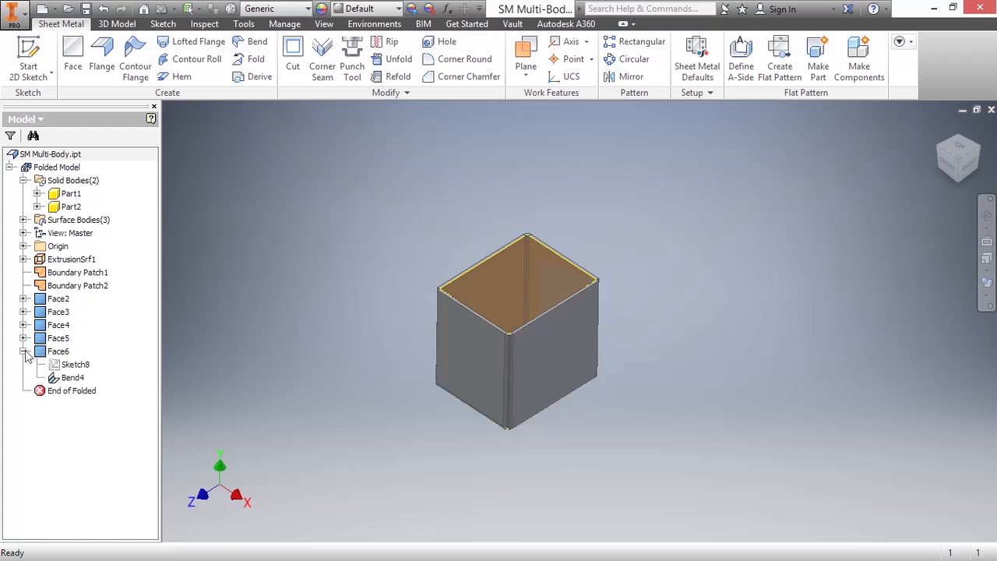
right_click(78, 366)
click(126, 473)
Review the New solid option in the Contour Flange, Contour Roll and Lofted Flange commands without creating any feature
click(135, 62)
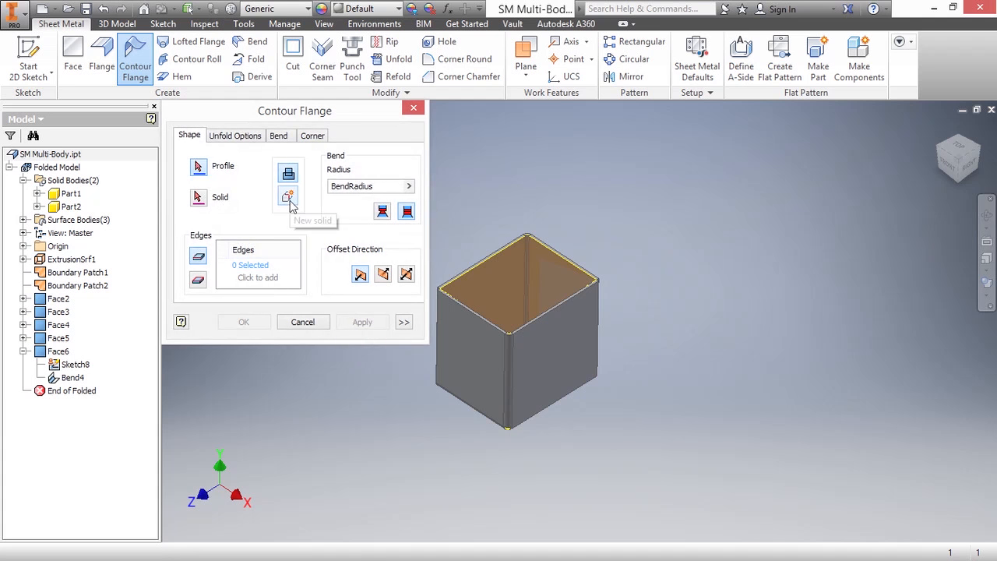
click(303, 321)
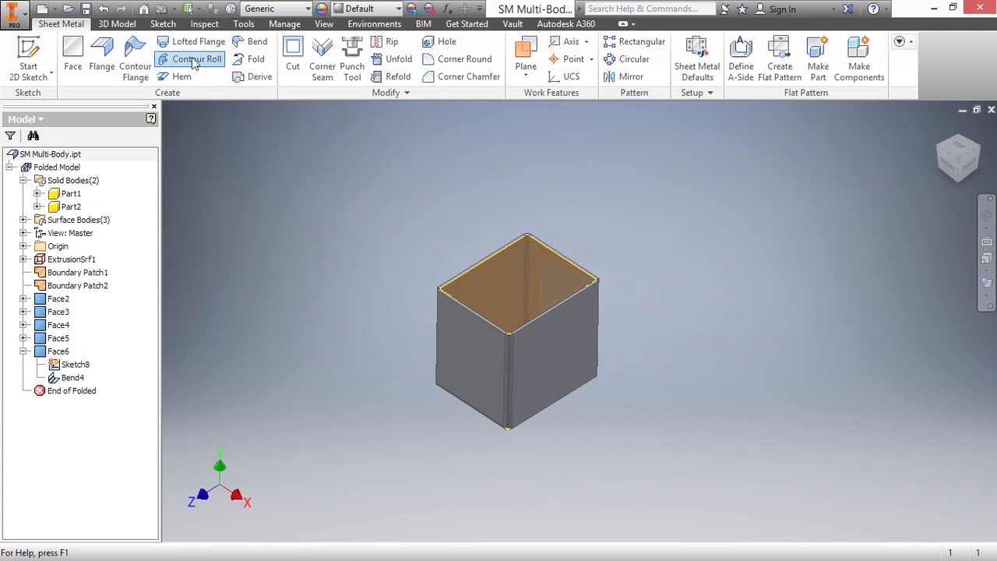
click(197, 59)
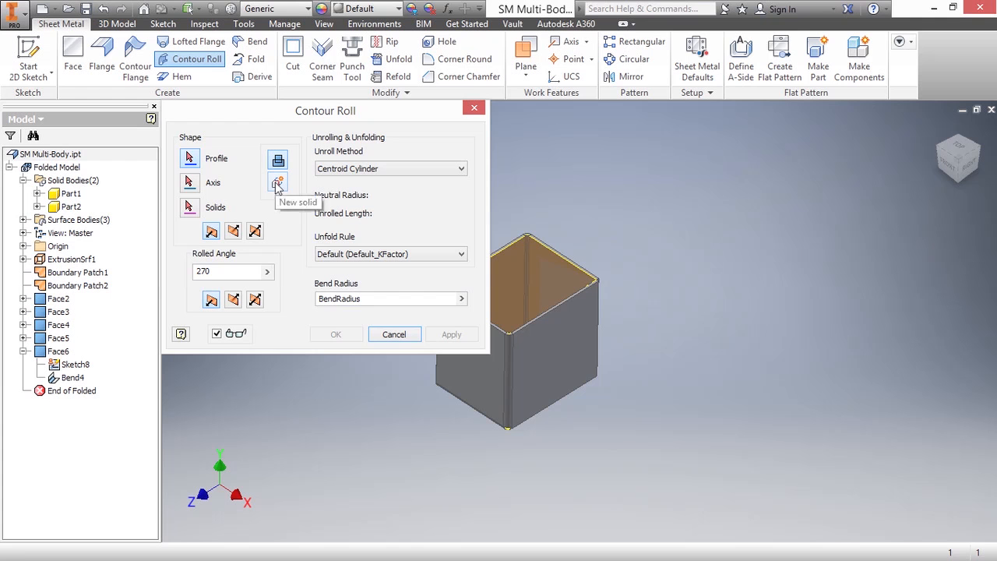
click(394, 334)
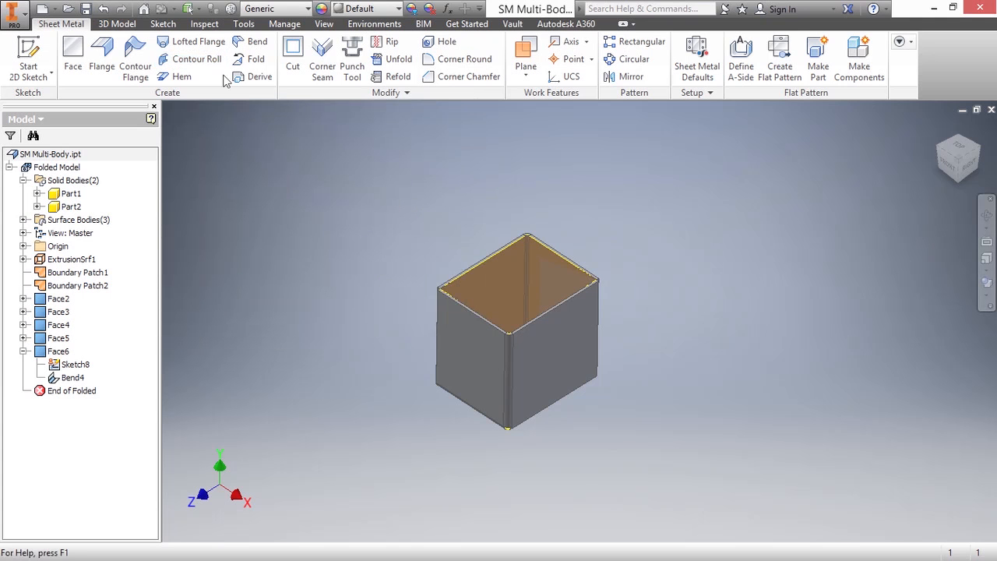
click(191, 41)
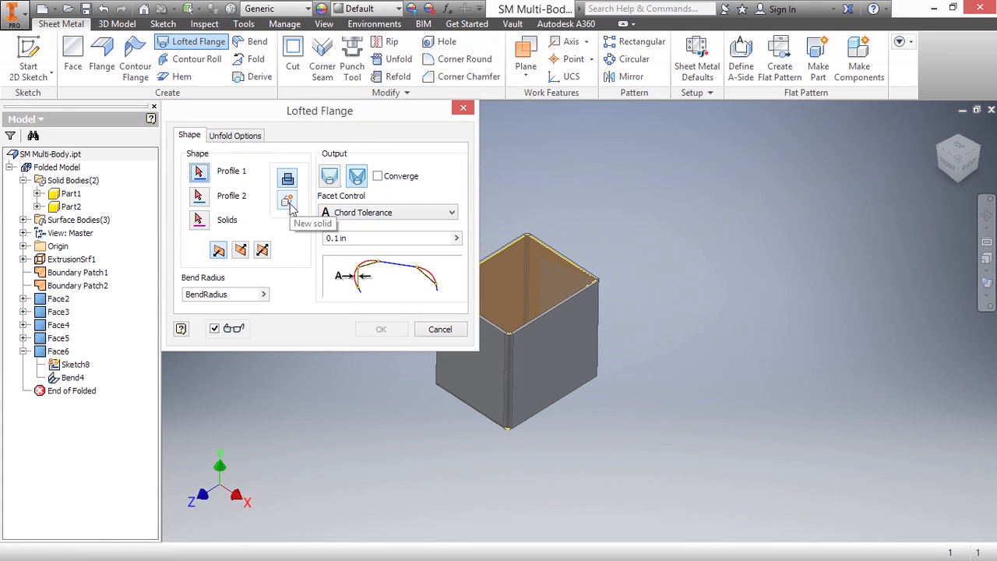